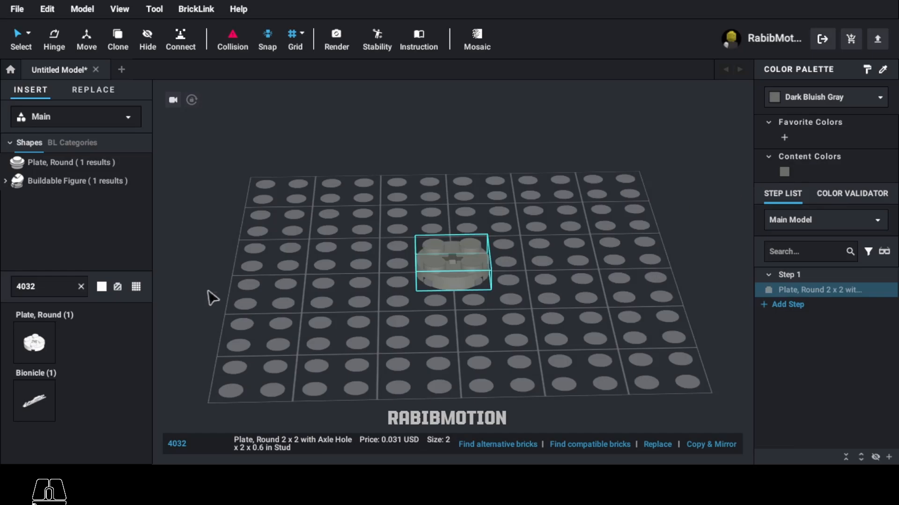
- Stack a 2 x 2 round brick, part 3941, on the round plate and colour it Orange
{"action": "type", "text": "941"}
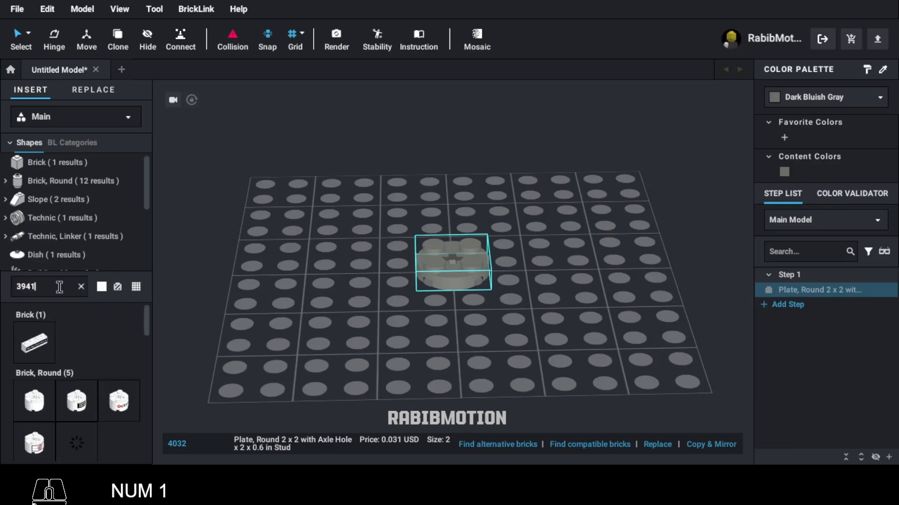
{"action": "left_click", "coordinate": [35, 350]}
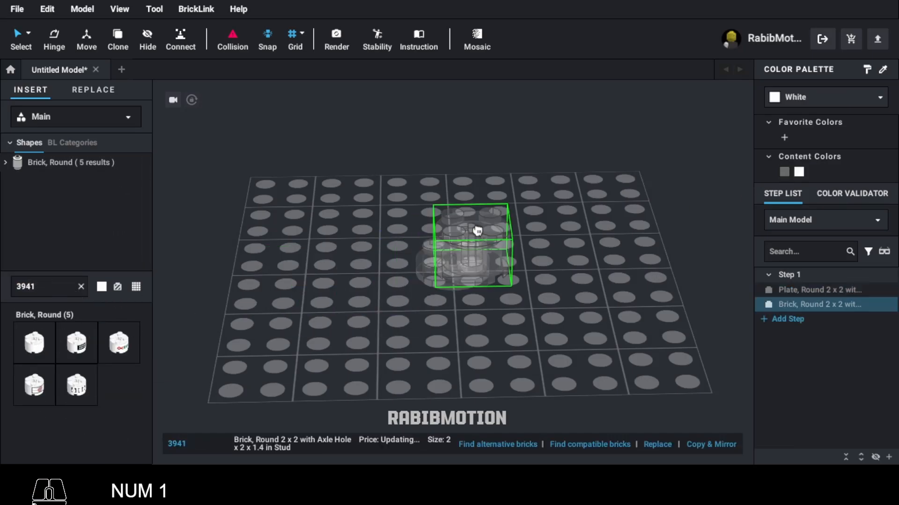
{"action": "left_click", "coordinate": [463, 232]}
{"action": "left_click", "coordinate": [842, 89]}
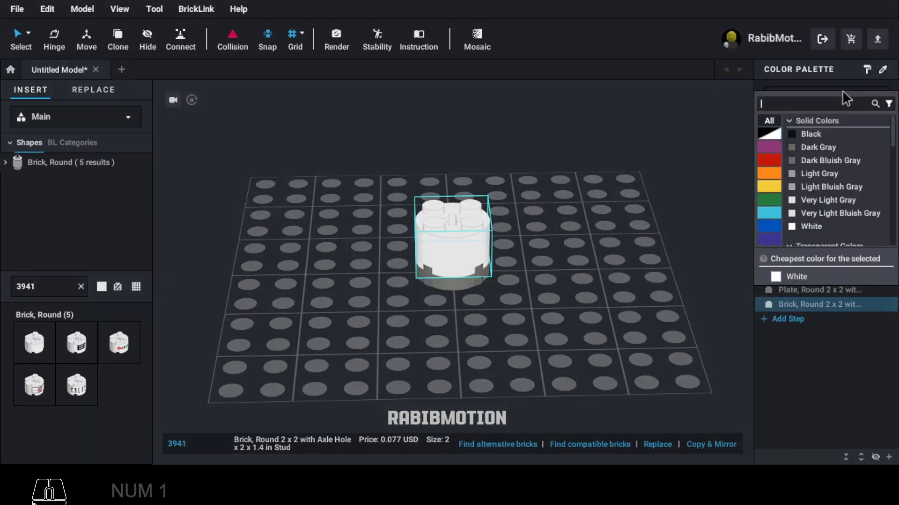
{"action": "type", "text": "orange"}
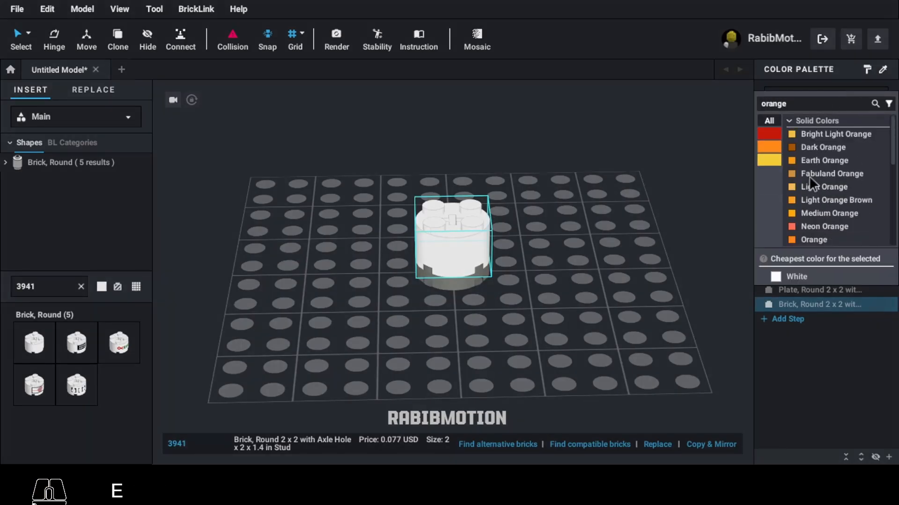
{"action": "left_click", "coordinate": [810, 239]}
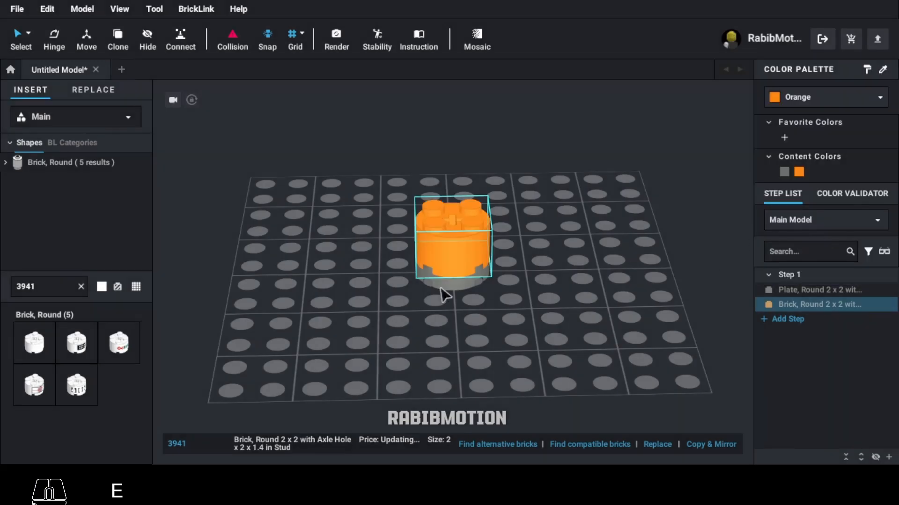
- Add a 2 x 2 round brick with pin holes, part 17485, on top of the orange brick and colour it Tan
{"action": "left_click", "coordinate": [63, 288]}
{"action": "type", "text": "17485"}
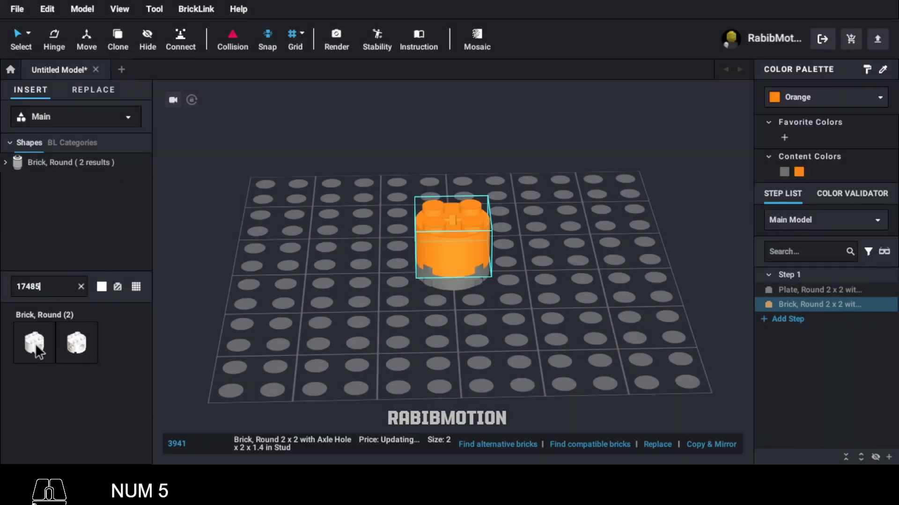
{"action": "left_click", "coordinate": [34, 344]}
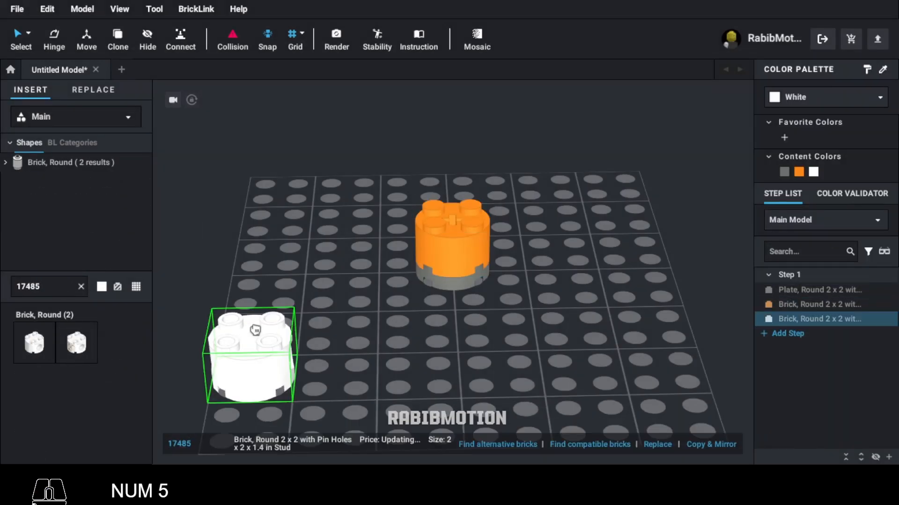
{"action": "left_click", "coordinate": [463, 192]}
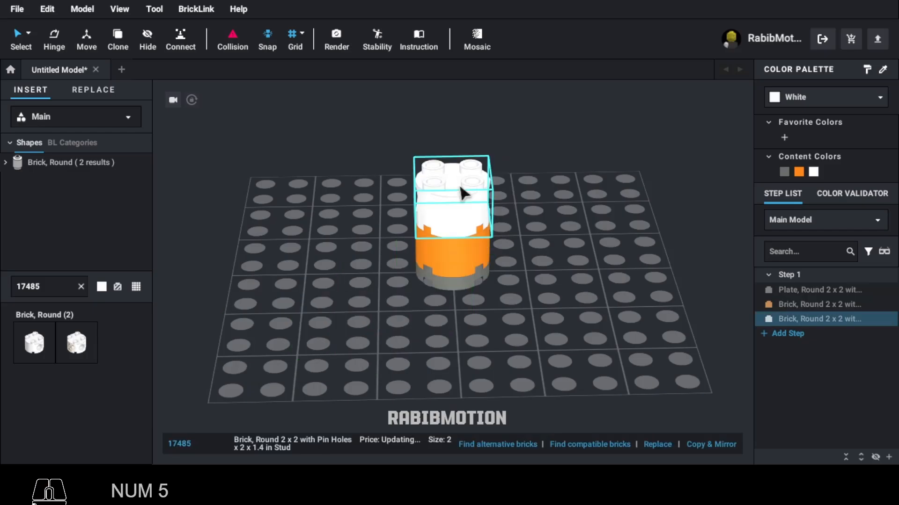
{"action": "left_click", "coordinate": [819, 101]}
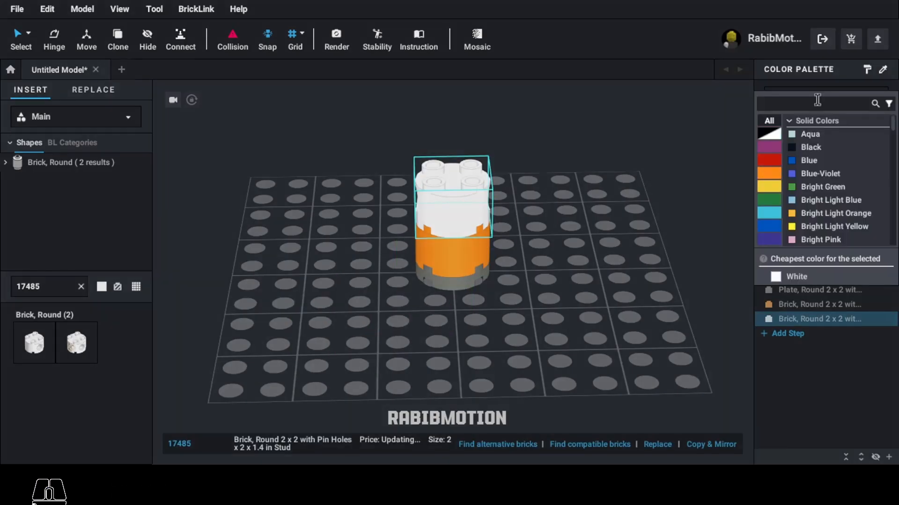
{"action": "type", "text": "tan"}
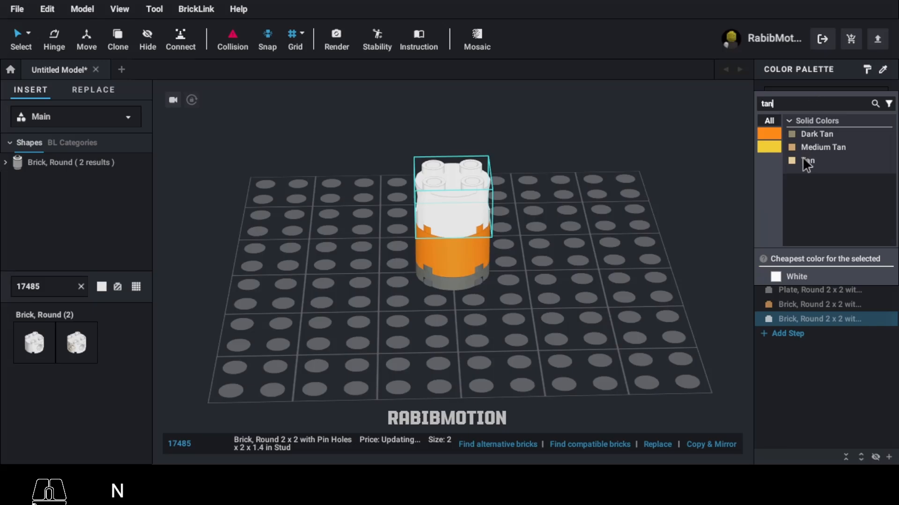
{"action": "left_click", "coordinate": [806, 162]}
- Insert a half Technic pin, part 4274, into the tan brick's side hole, rotated to fit, and colour it Light Bluish Gray
{"action": "type", "text": "4274"}
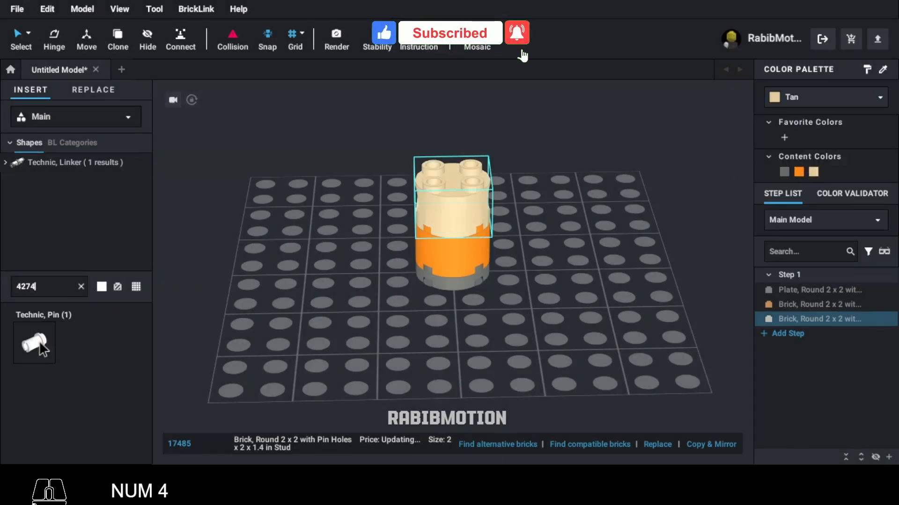
{"action": "left_click_drag", "start_coordinate": [38, 341], "coordinate": [415, 192]}
{"action": "key", "text": "Right"}
{"action": "key", "text": "Right"}
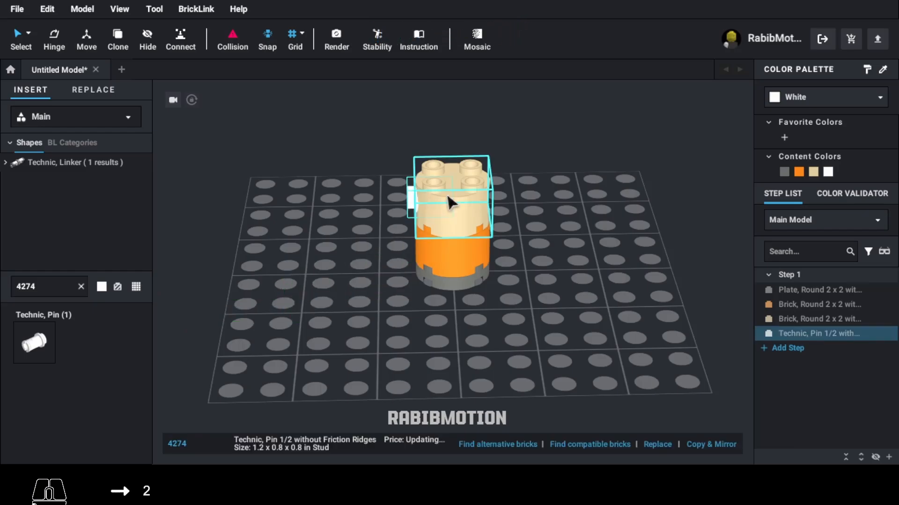
{"action": "left_click", "coordinate": [819, 97]}
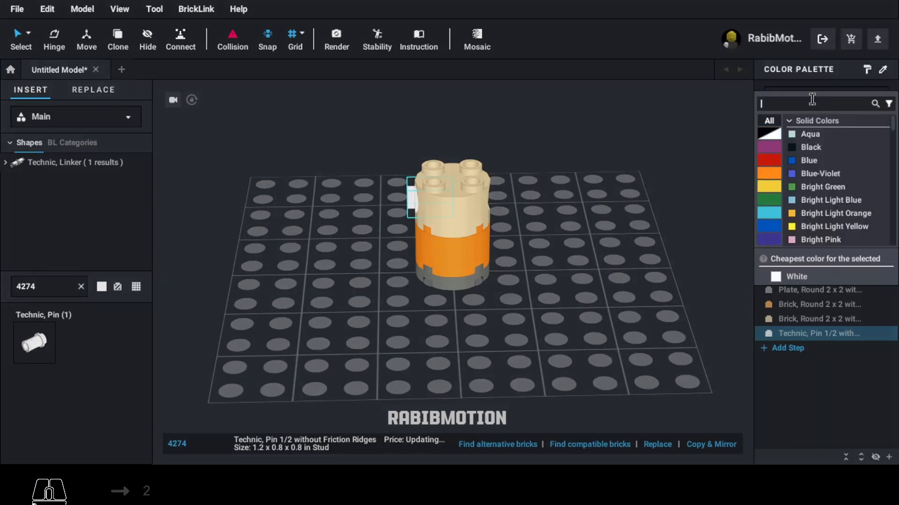
{"action": "left_click", "coordinate": [770, 133]}
{"action": "left_click", "coordinate": [821, 188]}
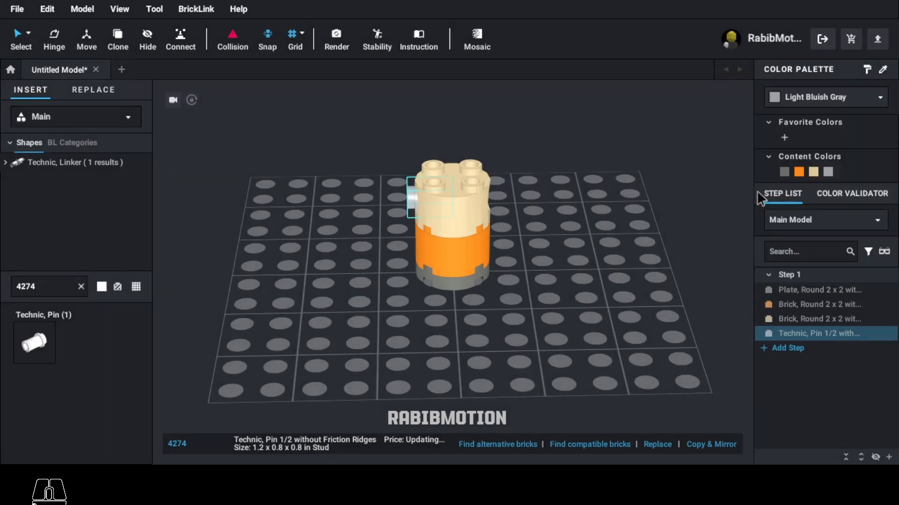
- Make a mirrored copy of the pin on the opposite side of the tan brick
{"action": "left_click", "coordinate": [704, 443]}
{"action": "left_click", "coordinate": [538, 335]}
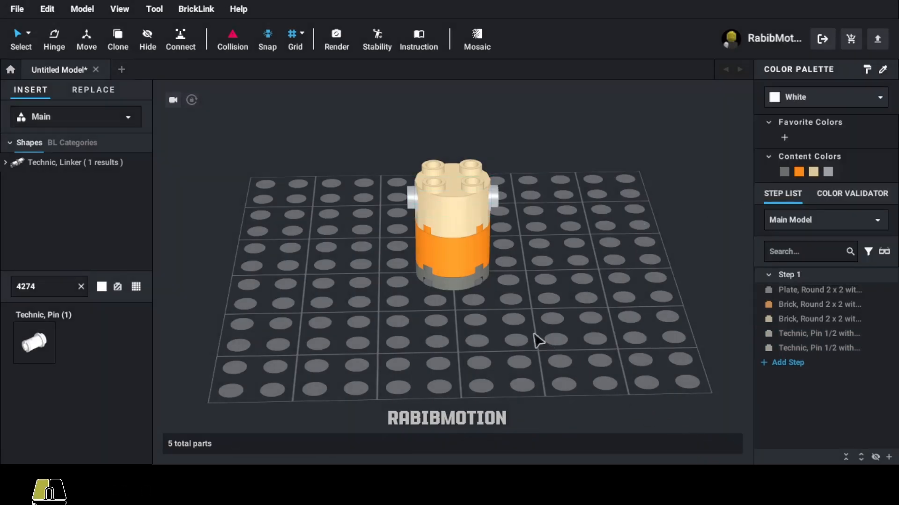
{"action": "right_click_drag", "start_coordinate": [537, 335], "coordinate": [457, 314]}
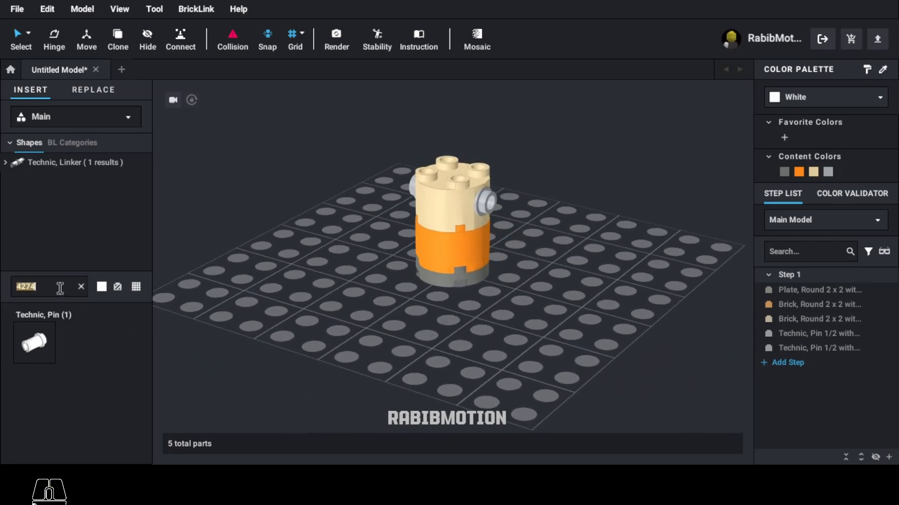
- Clone the orange round brick onto the tan brick, and cap it with a clone of the dark bluish gray round plate
{"action": "left_click", "coordinate": [423, 251]}
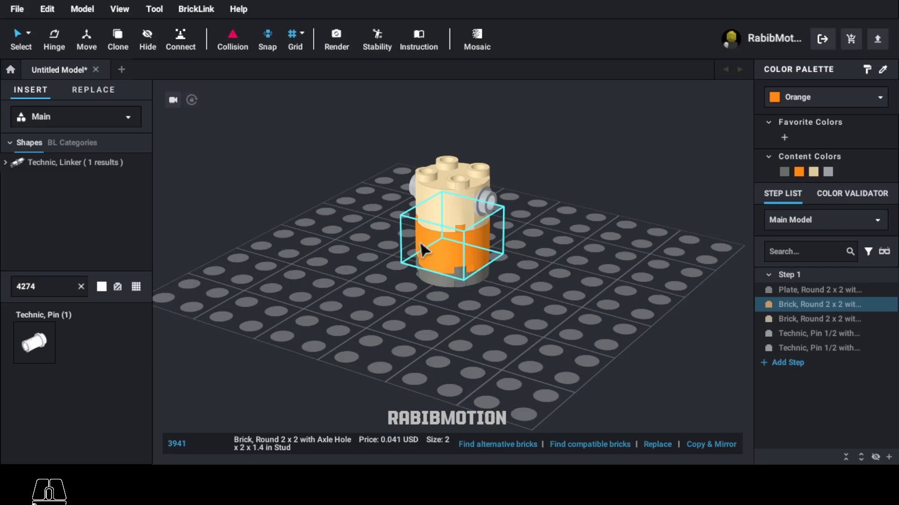
{"action": "key", "text": "c"}
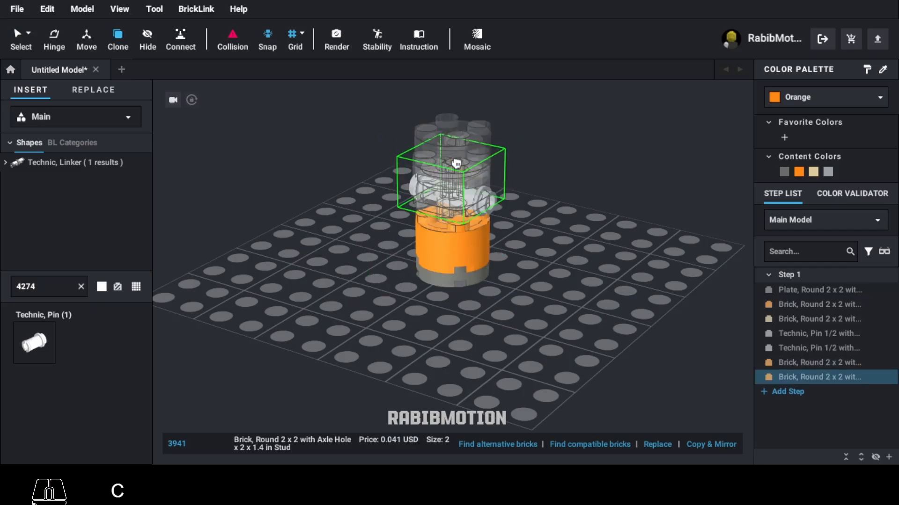
{"action": "key", "text": "Escape"}
{"action": "left_click", "coordinate": [451, 285]}
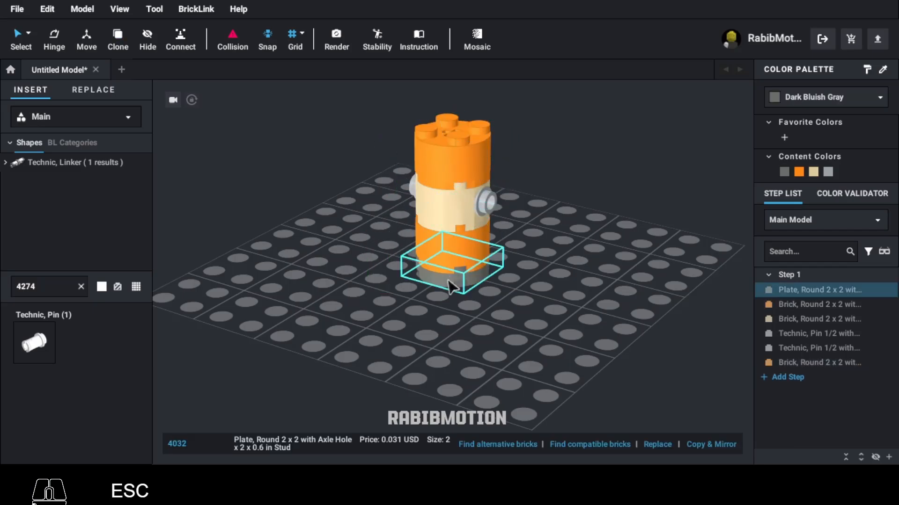
{"action": "key", "text": "c"}
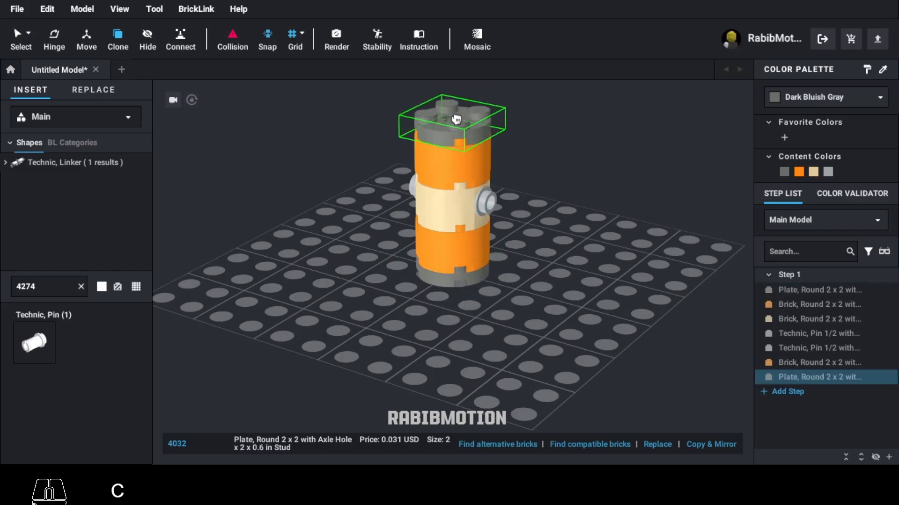
{"action": "key", "text": "Escape"}
- Place a 1 x 2 modified brick with side studs, part 11211, on the upper round plate and colour it Light Bluish Gray
{"action": "middle_click_drag", "start_coordinate": [470, 328], "coordinate": [473, 389]}
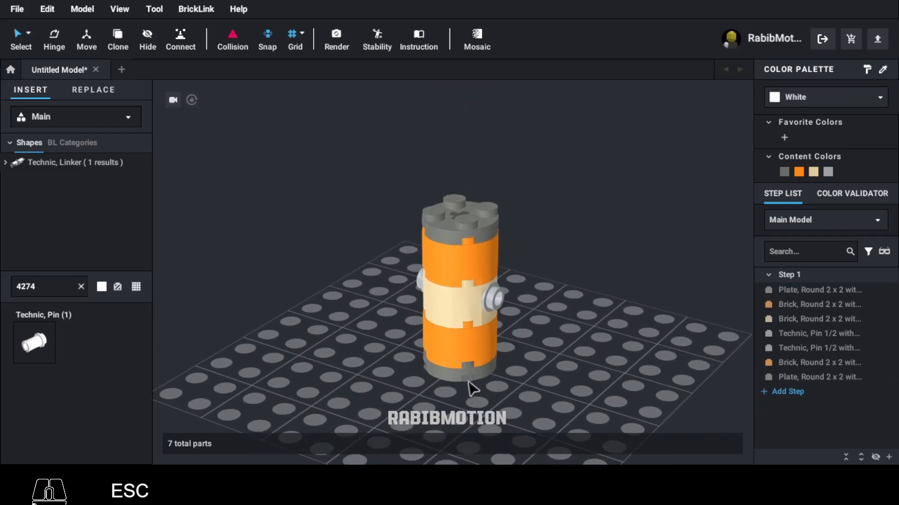
{"action": "double_click", "coordinate": [69, 287]}
{"action": "type", "text": "11211"}
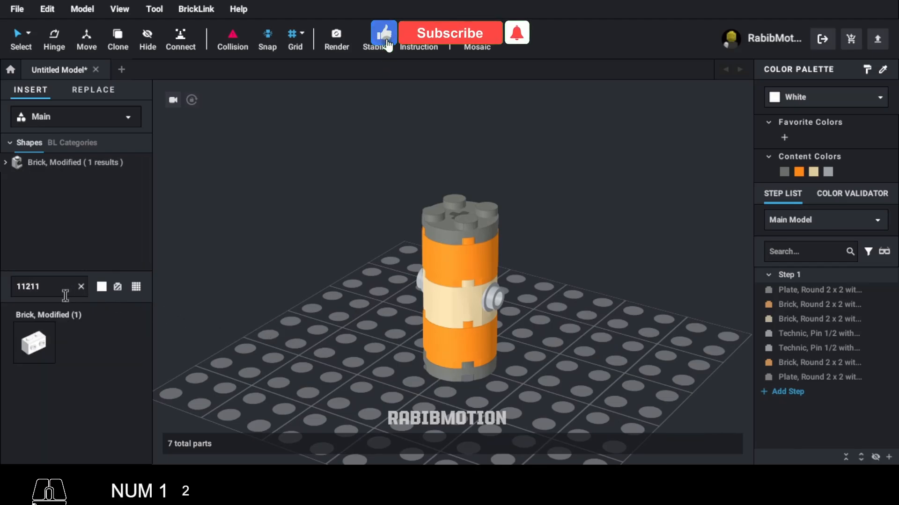
{"action": "left_click", "coordinate": [34, 343]}
{"action": "left_click", "coordinate": [455, 195]}
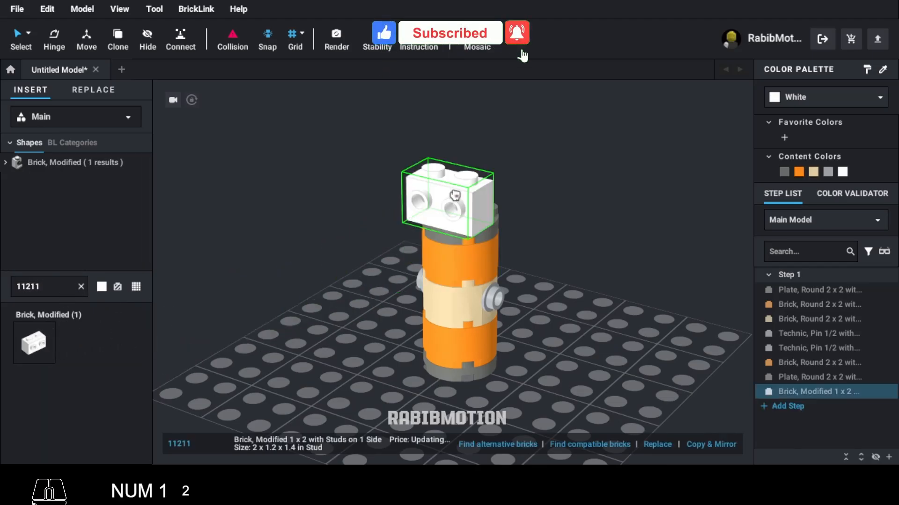
{"action": "left_click", "coordinate": [826, 172]}
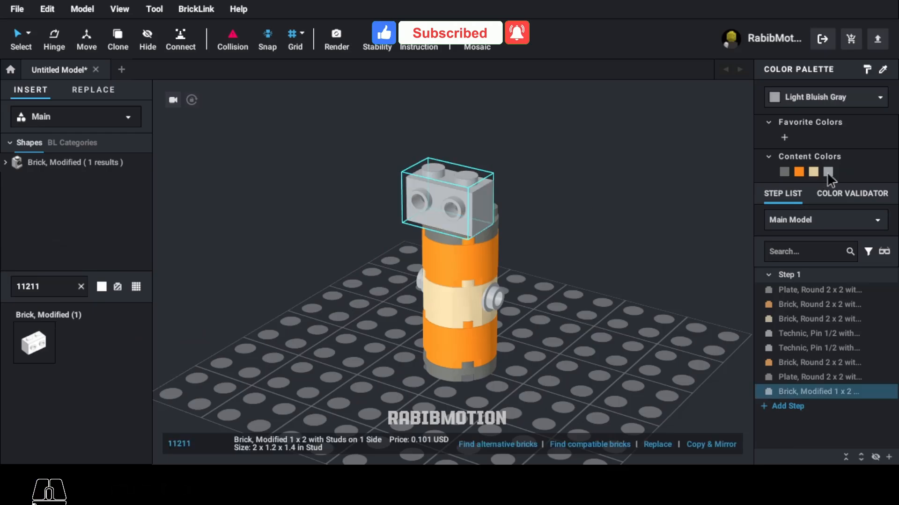
- Make a mirrored copy of the 1 x 2 side-stud brick on the other half of the upper round plate
{"action": "right_click_drag", "start_coordinate": [700, 290], "coordinate": [670, 295]}
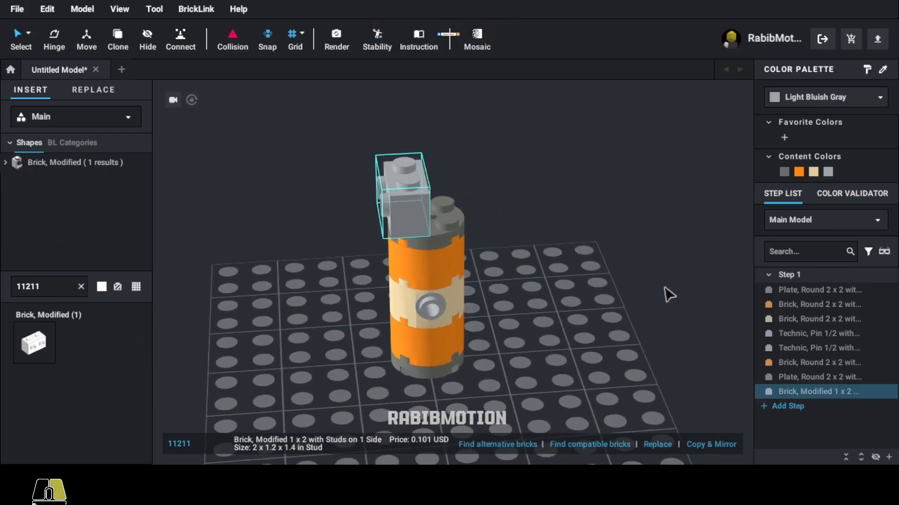
{"action": "left_click", "coordinate": [719, 443]}
{"action": "right_click_drag", "start_coordinate": [573, 397], "coordinate": [595, 393]}
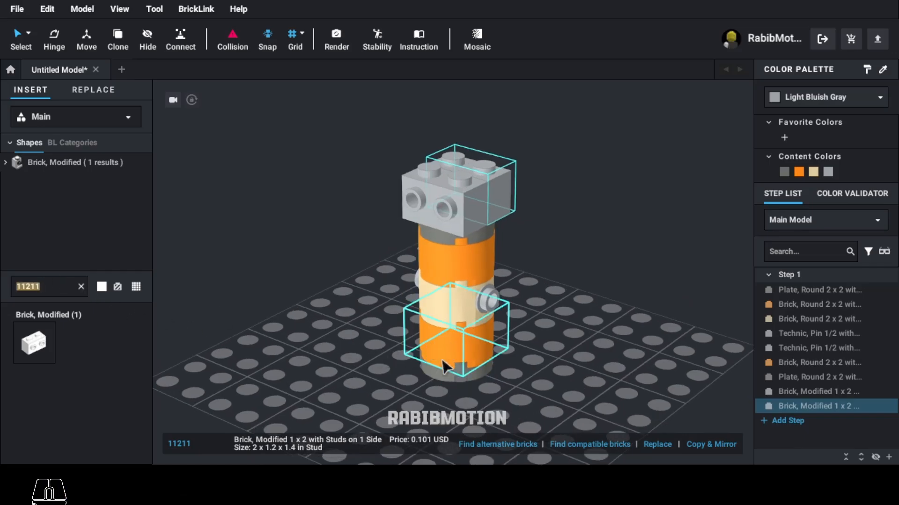
- Clone the tan round brick together with its two side pins onto the pair of side-stud bricks
{"action": "mouse_move", "coordinate": [465, 353]}
{"action": "right_mouse_down"}
{"action": "mouse_move", "coordinate": [461, 360]}
{"action": "mouse_move", "coordinate": [467, 355]}
{"action": "right_mouse_up"}
{"action": "left_click", "coordinate": [514, 293]}
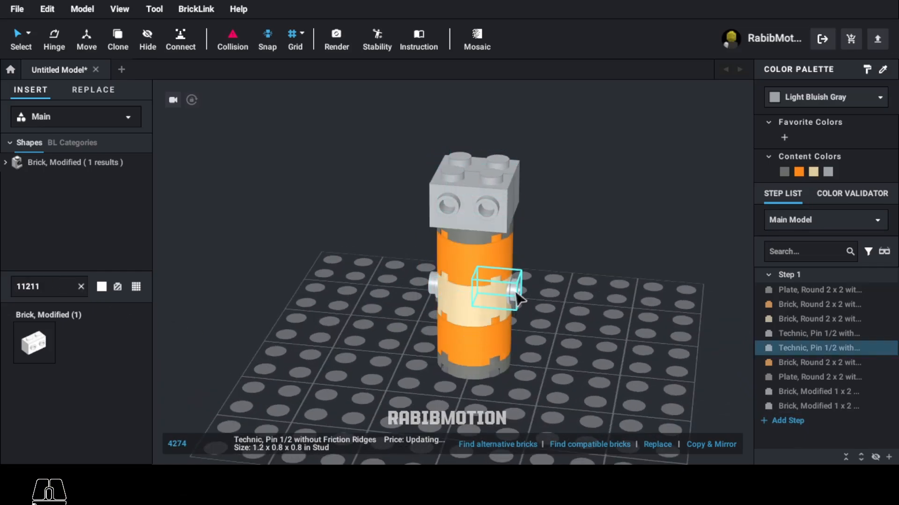
{"action": "left_click", "coordinate": [485, 310], "text": "ctrl"}
{"action": "left_click", "coordinate": [437, 299], "text": "ctrl"}
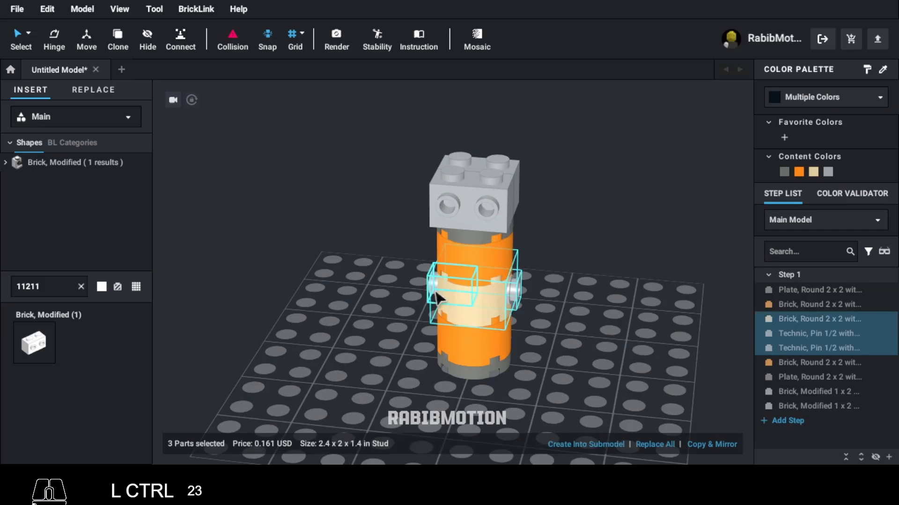
{"action": "key", "text": "c"}
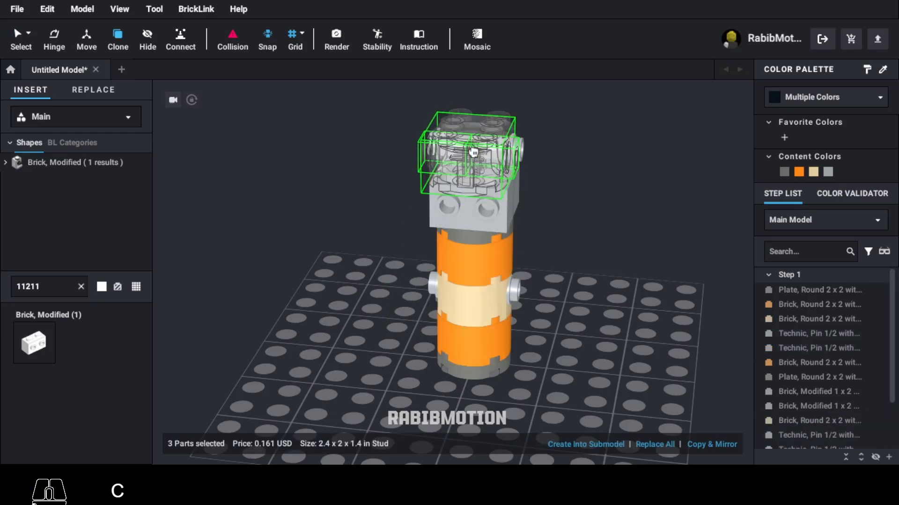
{"action": "left_click", "coordinate": [473, 152]}
{"action": "key", "text": "Escape"}
- Clone the orange round brick onto the upper tan brick
{"action": "middle_click_drag", "start_coordinate": [502, 255], "coordinate": [499, 286]}
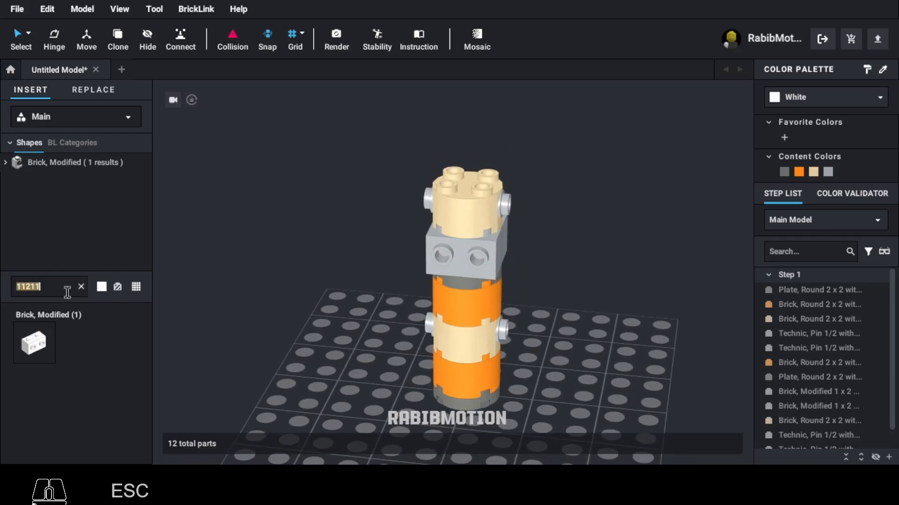
{"action": "left_click", "coordinate": [482, 316]}
{"action": "key", "text": "c"}
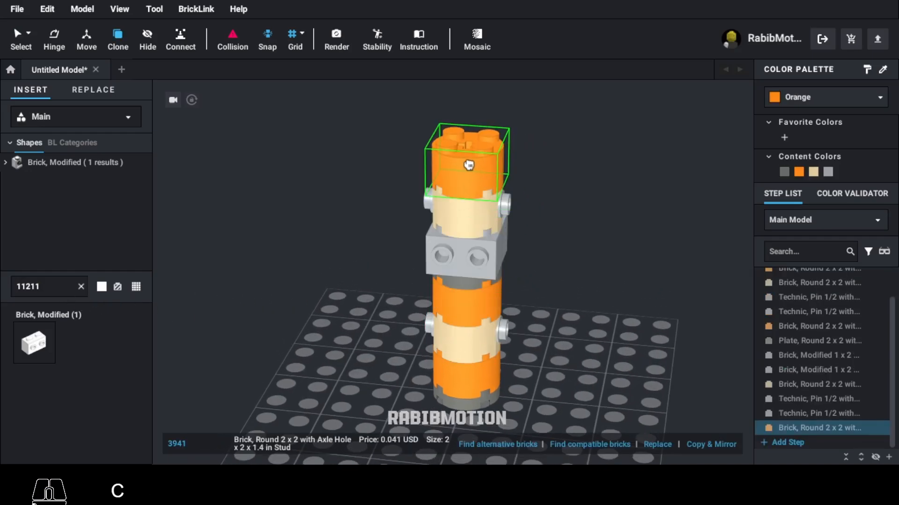
{"action": "left_click", "coordinate": [473, 185]}
{"action": "key", "text": "Escape"}
- Place a 2 x 2 x 2 cone, part 3942c, on top of the uppermost orange brick
{"action": "scroll", "coordinate": [494, 238], "scroll_direction": "down", "scroll_amount": 2}
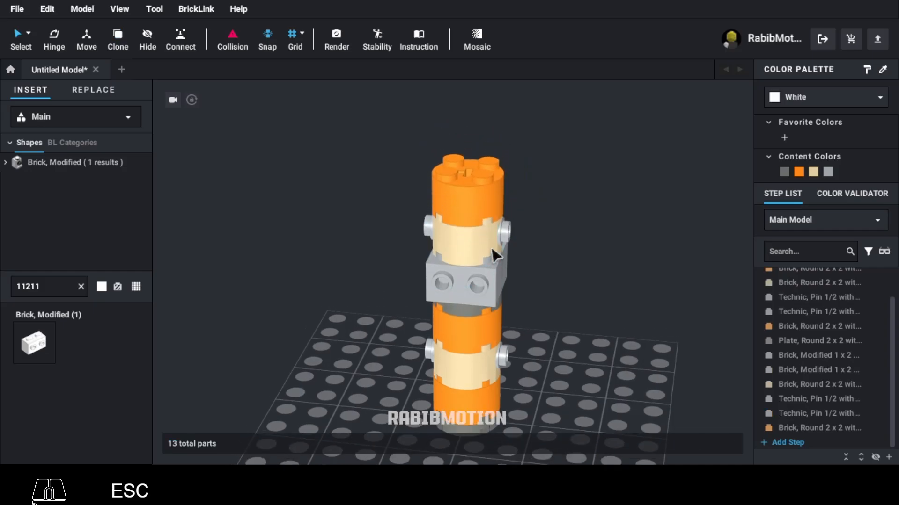
{"action": "scroll", "coordinate": [496, 257], "scroll_direction": "down", "scroll_amount": 2}
{"action": "left_click", "coordinate": [63, 287]}
{"action": "type", "text": "3"}
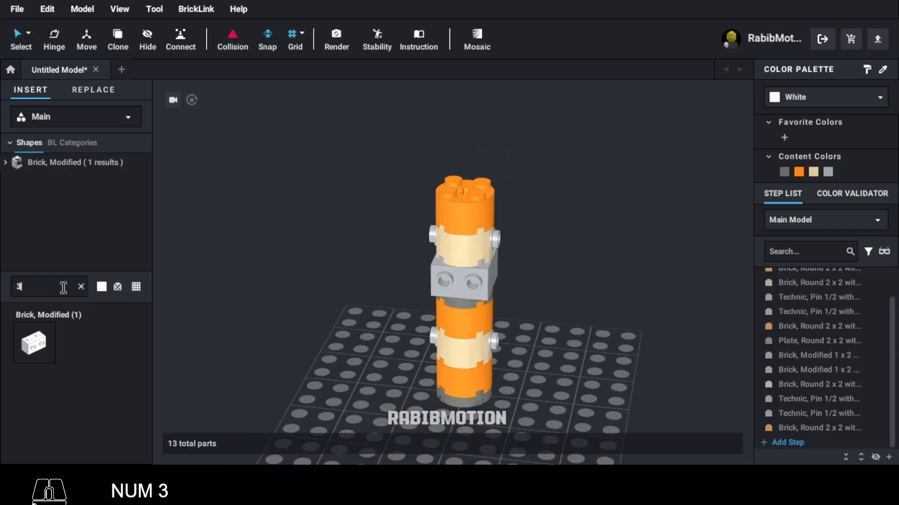
{"action": "type", "text": "942c"}
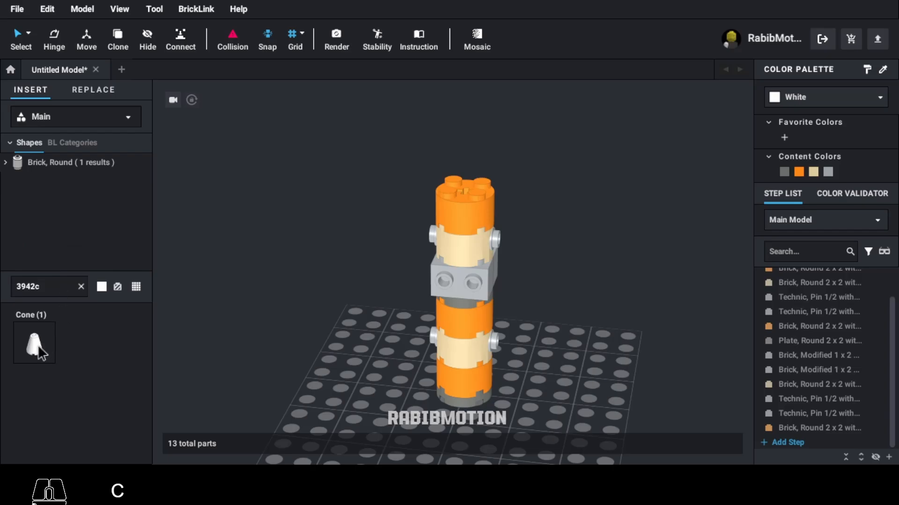
{"action": "left_click_drag", "start_coordinate": [41, 355], "coordinate": [482, 164]}
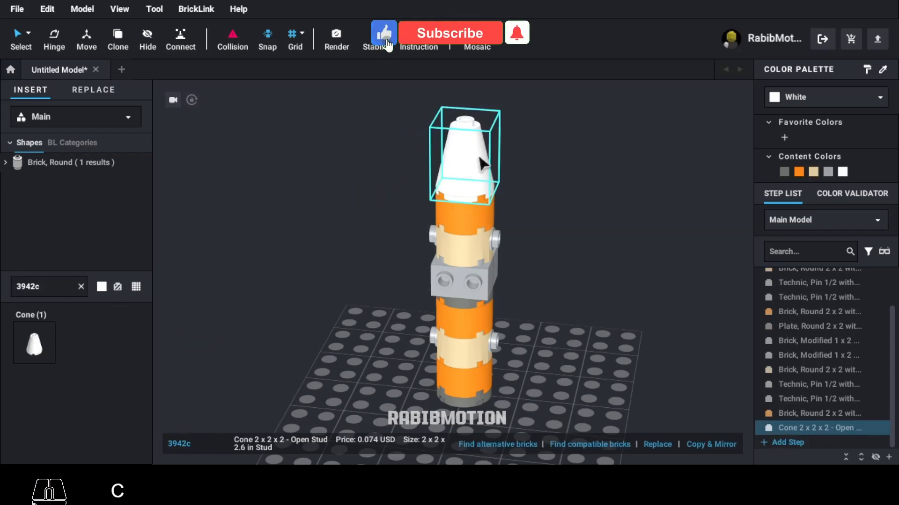
- Color the 2 x 2 x 2 cone on top of the column orange
{"action": "left_click", "coordinate": [801, 173]}
- Attach a 1L bar with 1 x 1 round plate, part 32828, to the column's lower left pin and color it light bluish gray
{"action": "double_click", "coordinate": [60, 292]}
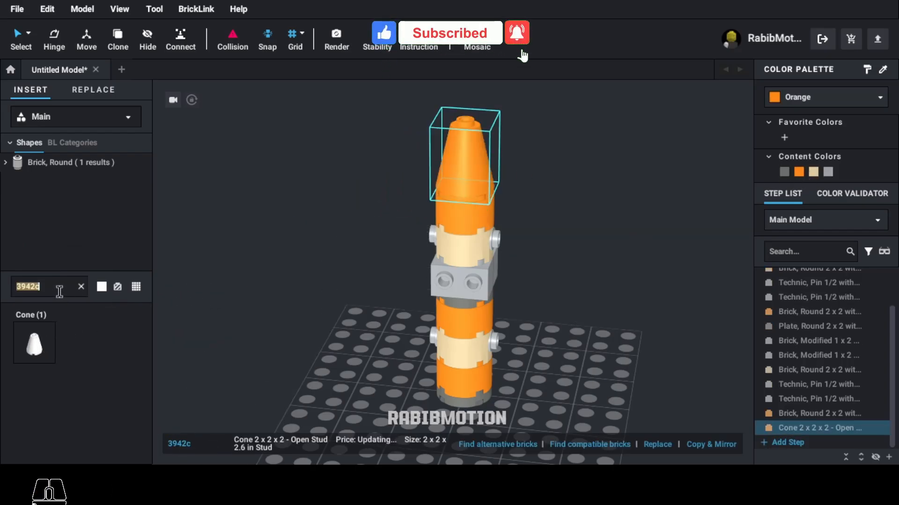
{"action": "type", "text": "32828"}
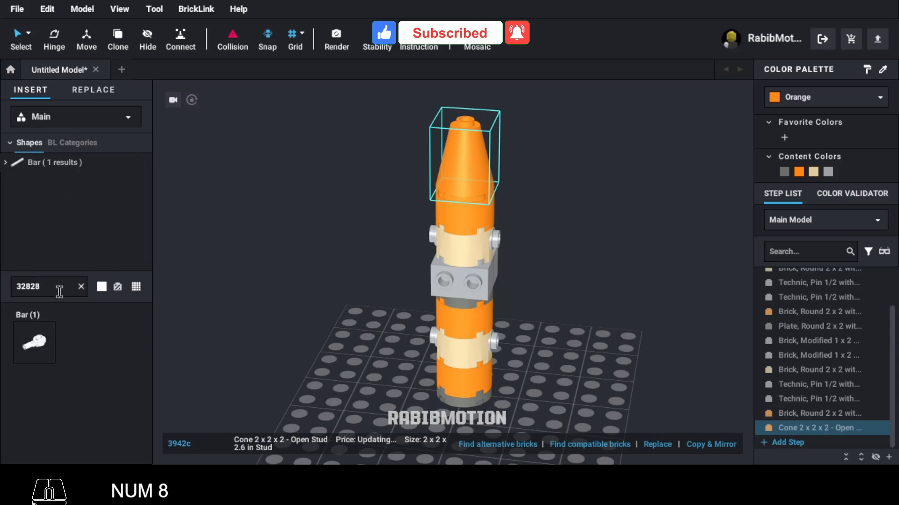
{"action": "left_click_drag", "start_coordinate": [33, 341], "coordinate": [427, 347]}
{"action": "left_click", "coordinate": [829, 173]}
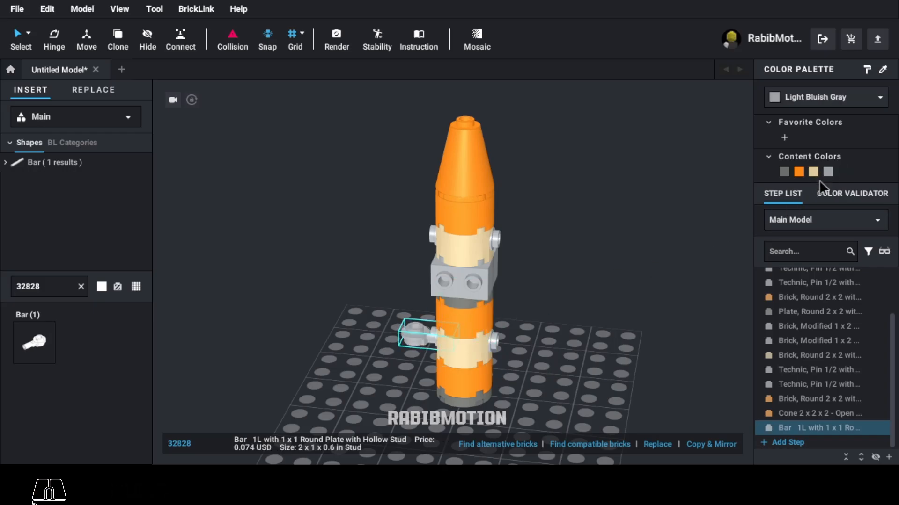
- Place a 1 x 1 round brick, part 3062, on the round plate of the left bar and color it orange
{"action": "right_click_drag", "start_coordinate": [571, 333], "coordinate": [574, 335]}
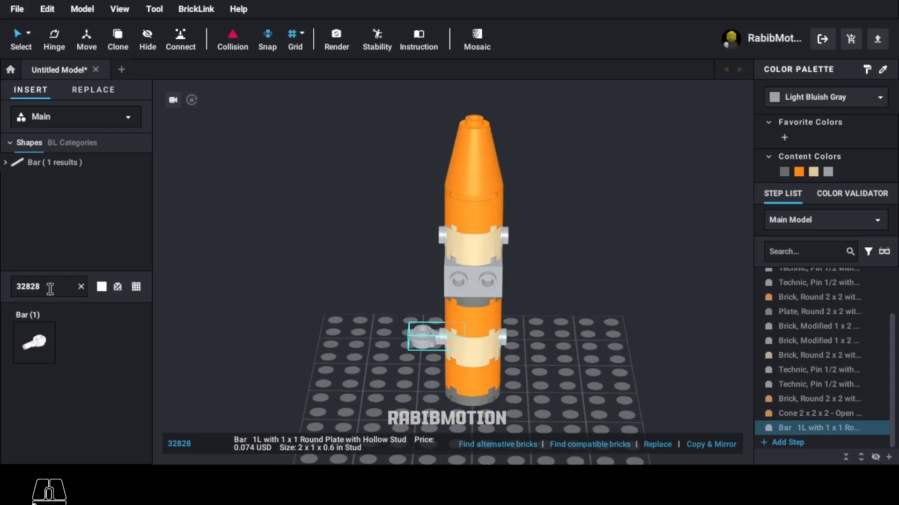
{"action": "type", "text": "3062"}
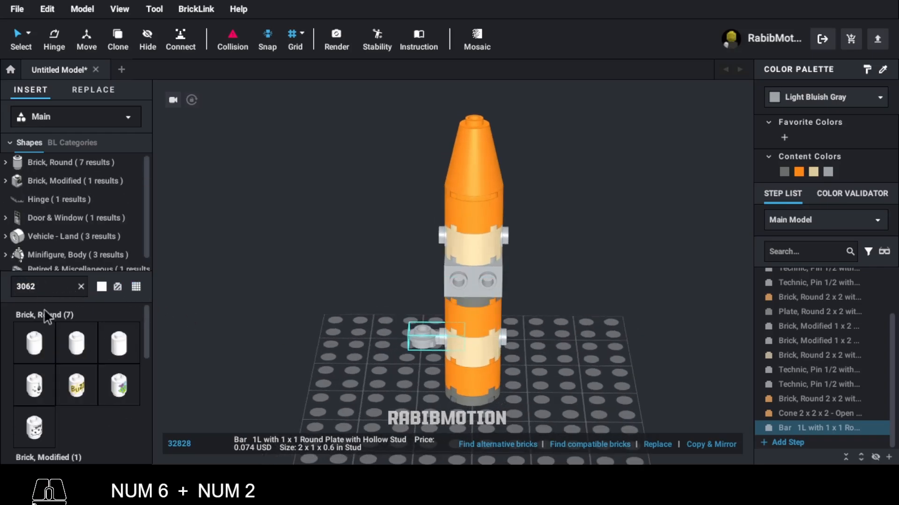
{"action": "left_click", "coordinate": [43, 337]}
{"action": "left_click_drag", "start_coordinate": [43, 337], "coordinate": [422, 309]}
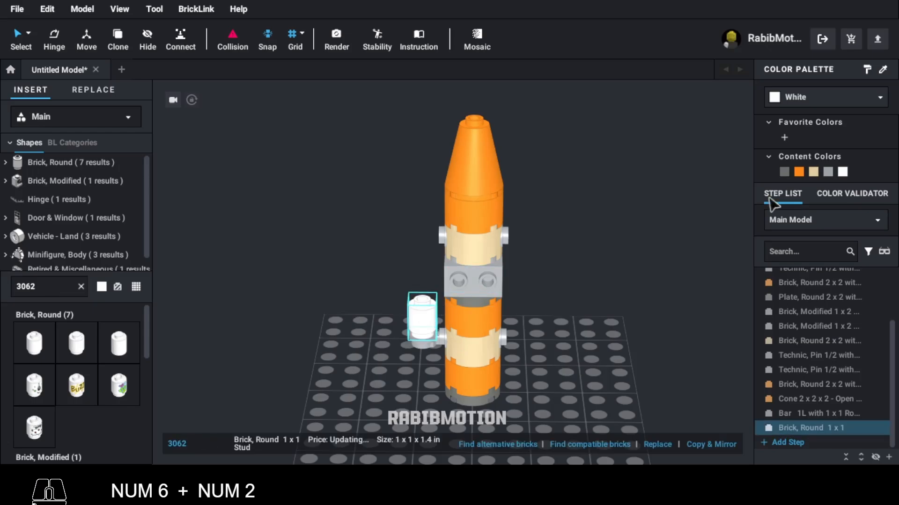
{"action": "left_click", "coordinate": [801, 171]}
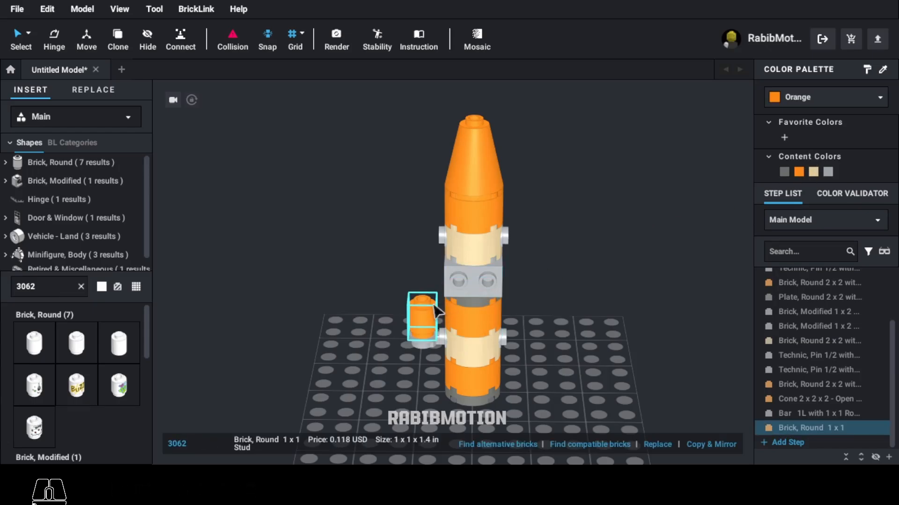
- Clone the orange 1 x 1 round brick, stacking two copies above it and one underneath the bar's round plate
{"action": "key", "text": "c"}
{"action": "left_click", "coordinate": [430, 288]}
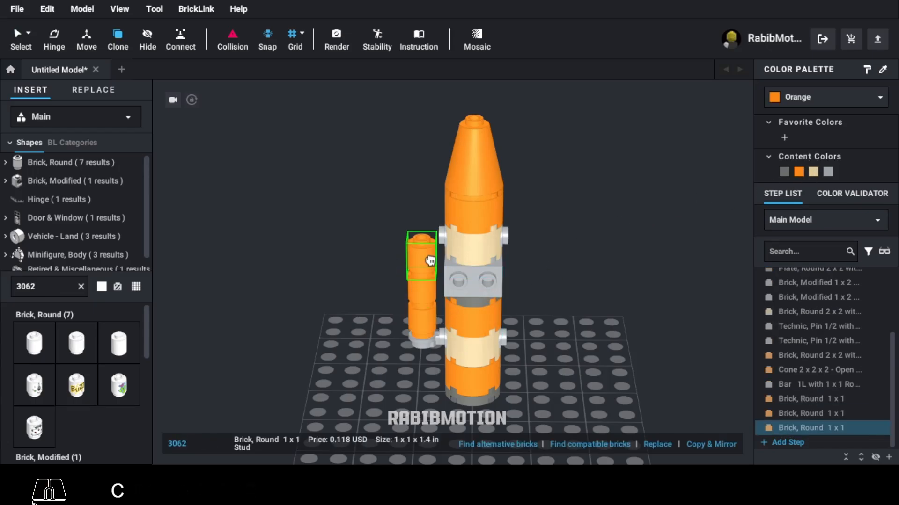
{"action": "left_click", "coordinate": [430, 260]}
{"action": "left_click", "coordinate": [430, 261]}
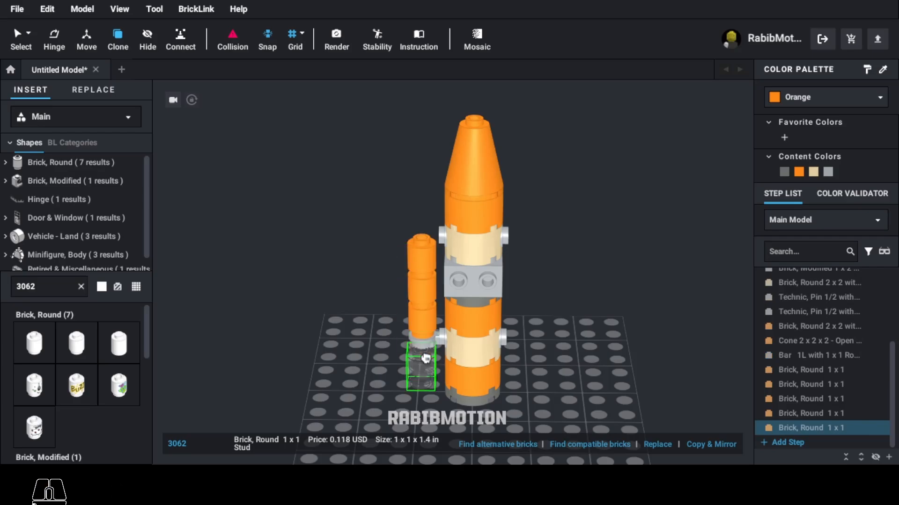
{"action": "key", "text": "Escape"}
- Clone the gray bar with round plate onto the upper left pin, above the stack of orange bricks
{"action": "left_click", "coordinate": [433, 341]}
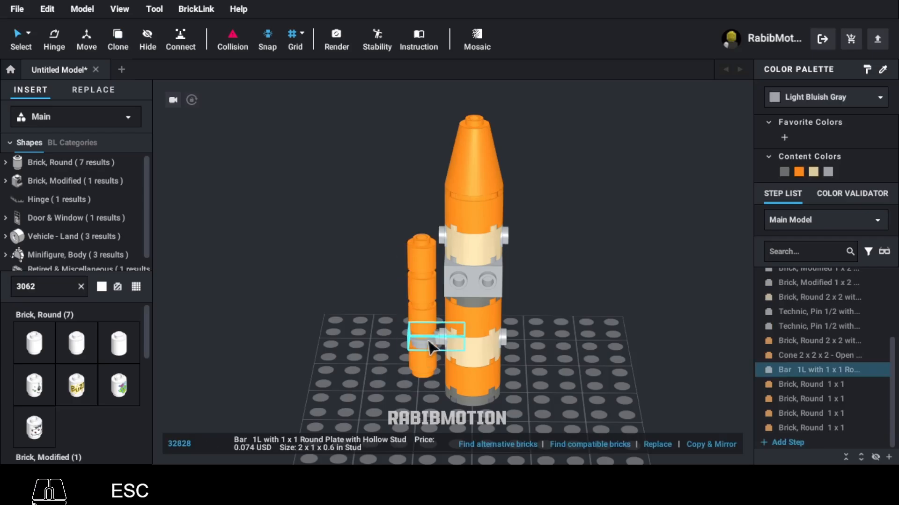
{"action": "key", "text": "c"}
{"action": "left_click", "coordinate": [429, 325]}
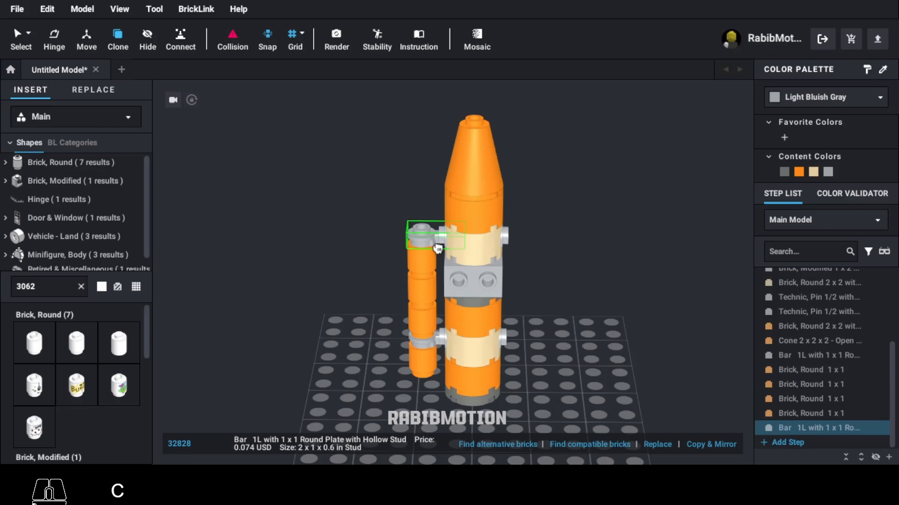
{"action": "key", "text": "Escape"}
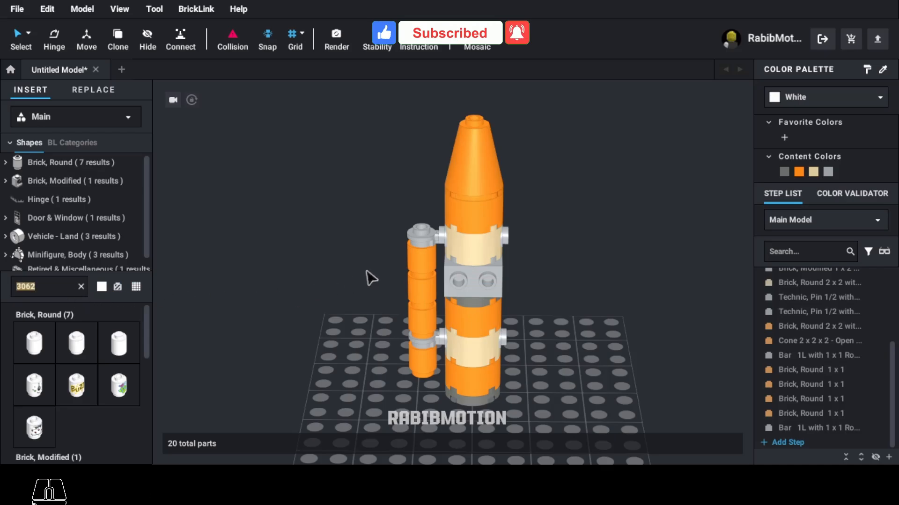
- Clone an orange 1 x 1 round brick onto the upper gray bar's round plate
{"action": "left_click", "coordinate": [418, 260]}
{"action": "key", "text": "c"}
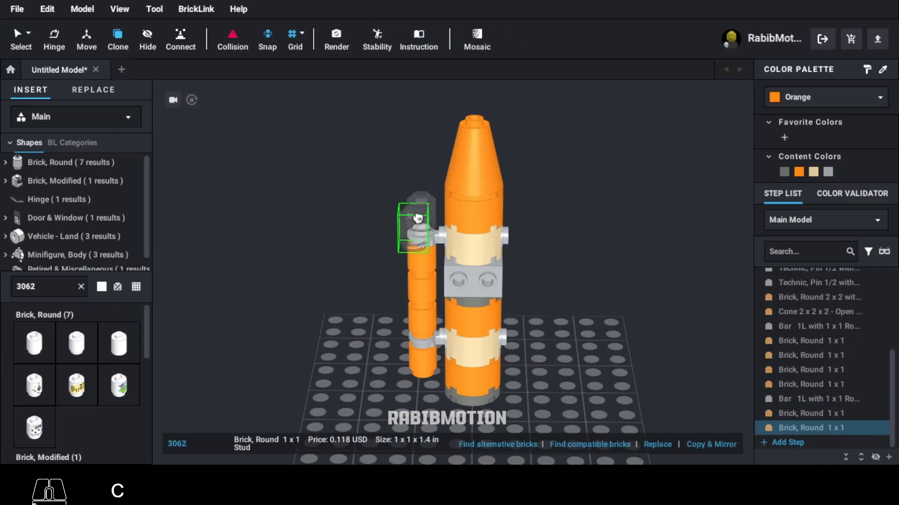
{"action": "key", "text": "Escape"}
- Place a 1 x 1 cone, part 4589b, on top of the left booster and color it orange
{"action": "double_click", "coordinate": [67, 287]}
{"action": "type", "text": "4"}
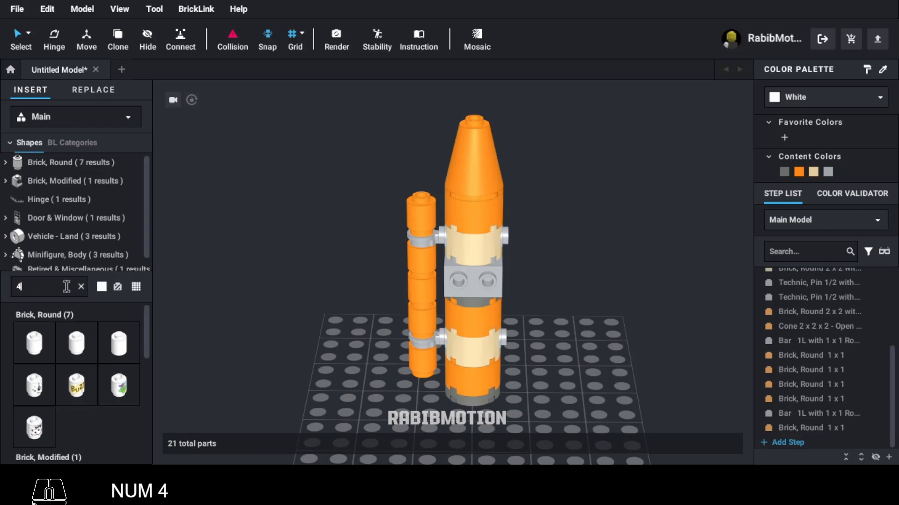
{"action": "type", "text": "589b"}
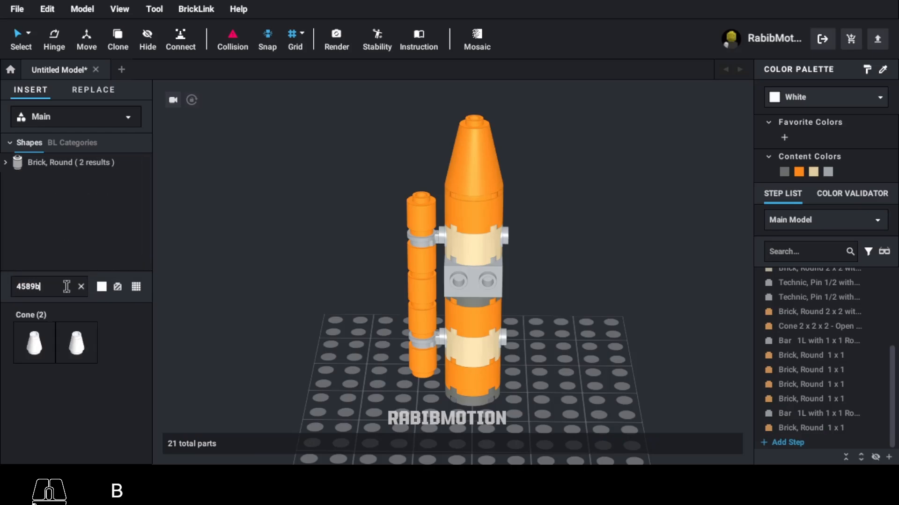
{"action": "left_click", "coordinate": [54, 330]}
{"action": "left_click", "coordinate": [419, 187]}
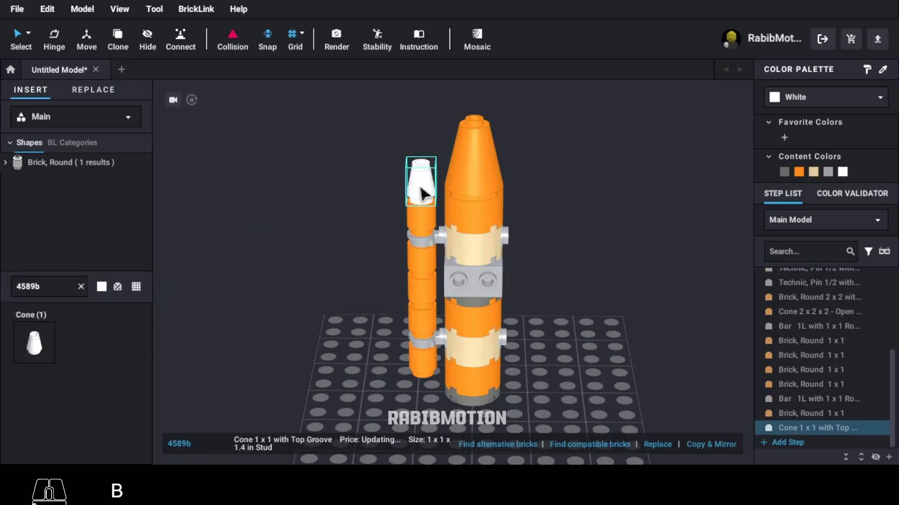
{"action": "left_click", "coordinate": [798, 172]}
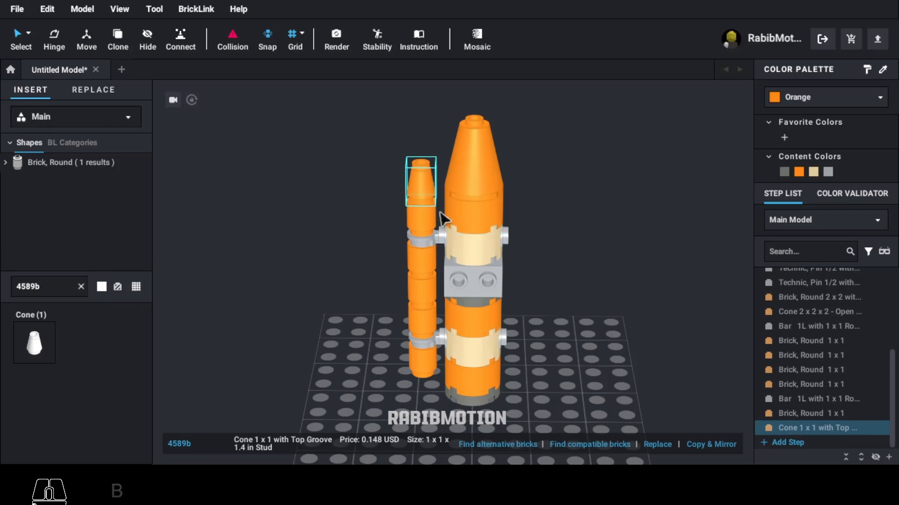
- Make a mirrored copy of the left booster's round bricks and two bars, without its cone, and attach it to the right side pins
{"action": "left_click", "coordinate": [420, 180], "text": "ctrl"}
{"action": "left_click", "coordinate": [422, 211], "text": "ctrl"}
{"action": "left_click", "coordinate": [427, 263], "text": "ctrl"}
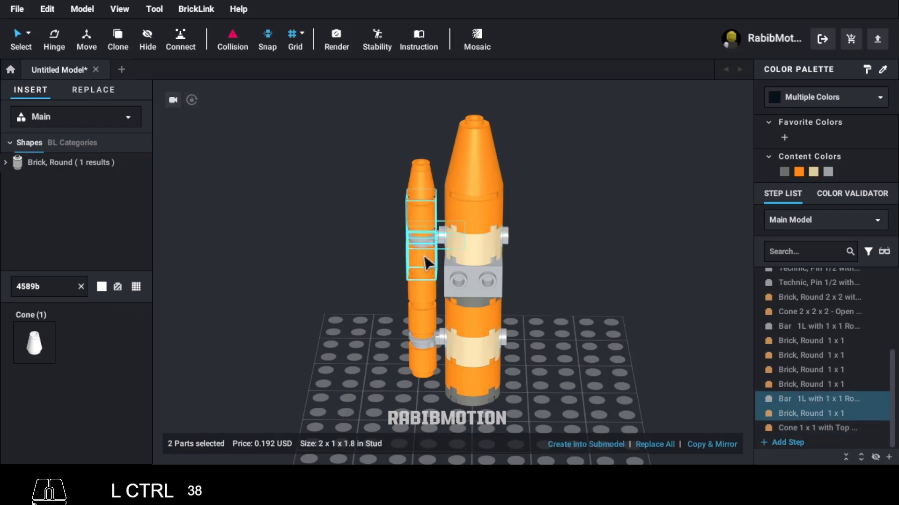
{"action": "left_click", "coordinate": [425, 291], "text": "ctrl"}
{"action": "left_click", "coordinate": [425, 314], "text": "ctrl"}
{"action": "left_click", "coordinate": [422, 332], "text": "ctrl"}
{"action": "left_click", "coordinate": [427, 347], "text": "ctrl"}
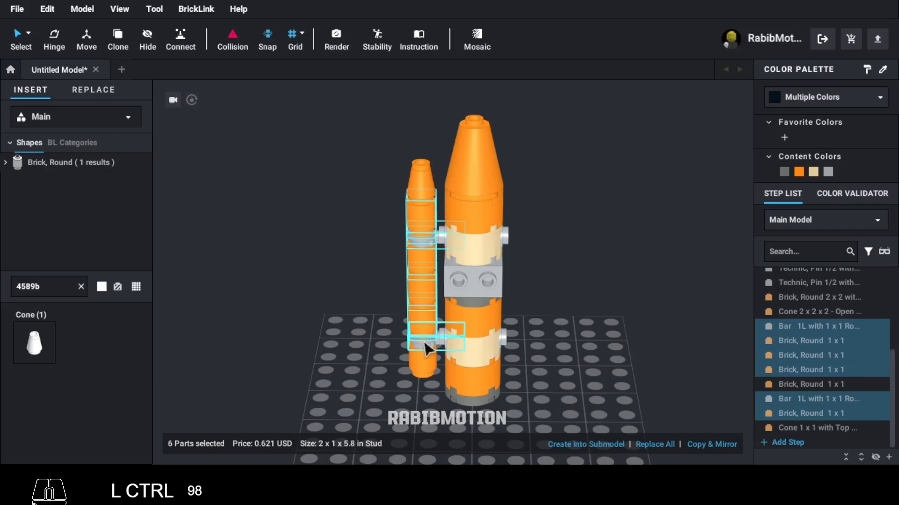
{"action": "left_click", "coordinate": [423, 366], "text": "ctrl"}
{"action": "left_click", "coordinate": [715, 443]}
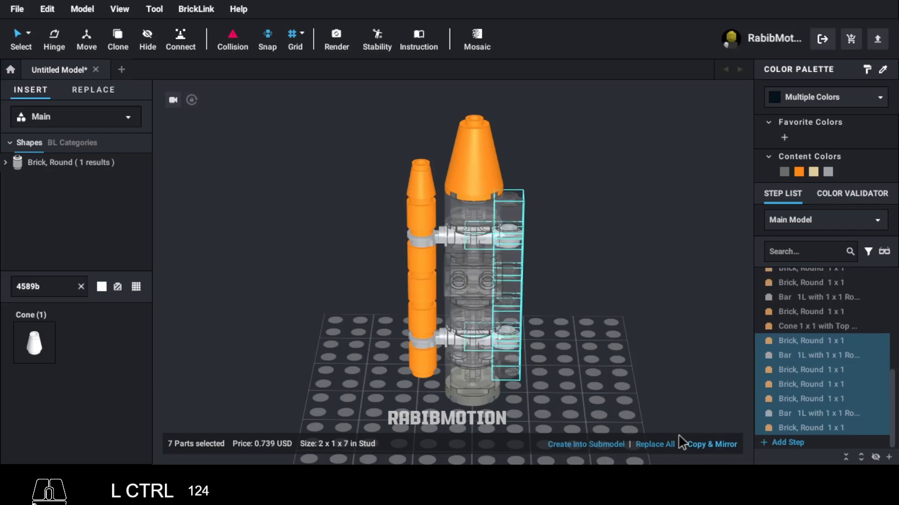
{"action": "left_click_drag", "start_coordinate": [506, 306], "coordinate": [527, 314]}
{"action": "left_click", "coordinate": [583, 308]}
- Clone the orange 1 x 1 cone onto the top of the right booster
{"action": "left_click", "coordinate": [423, 179]}
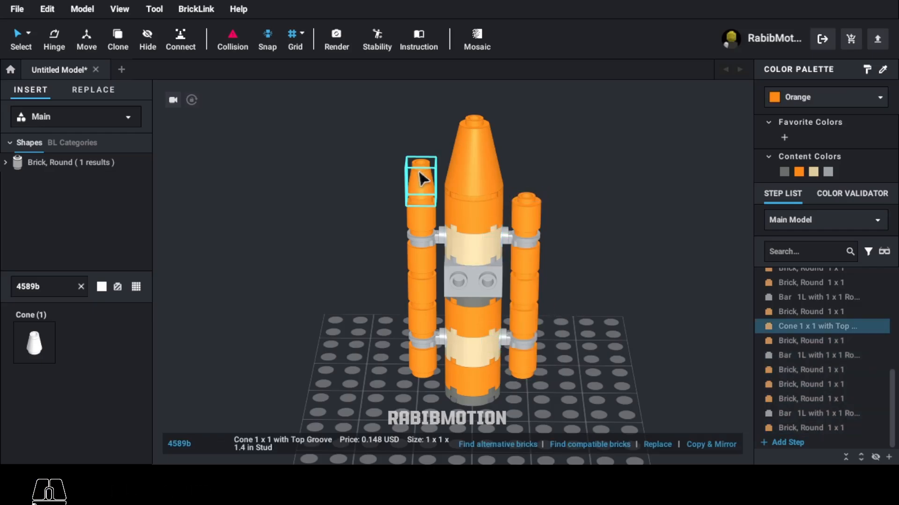
{"action": "key", "text": "c"}
{"action": "left_click", "coordinate": [528, 181]}
{"action": "key", "text": "Escape"}
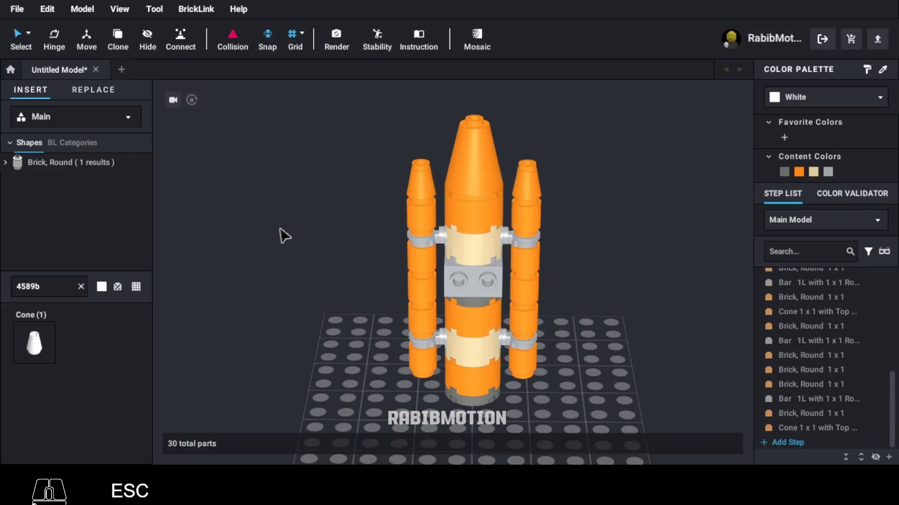
- Delete the 1 x 2 side-stud brick on the rear side of the column
{"action": "double_click", "coordinate": [75, 284]}
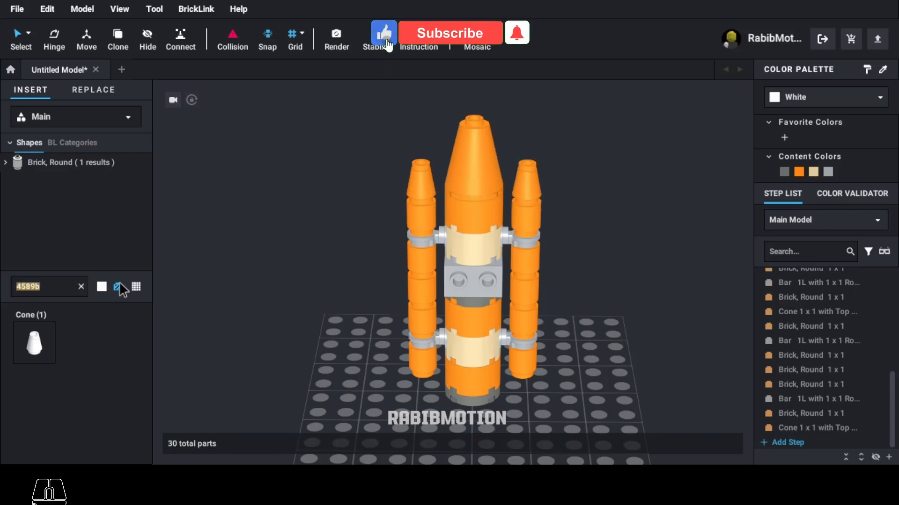
{"action": "right_click_drag", "start_coordinate": [327, 301], "coordinate": [436, 301]}
{"action": "left_click", "coordinate": [461, 246]}
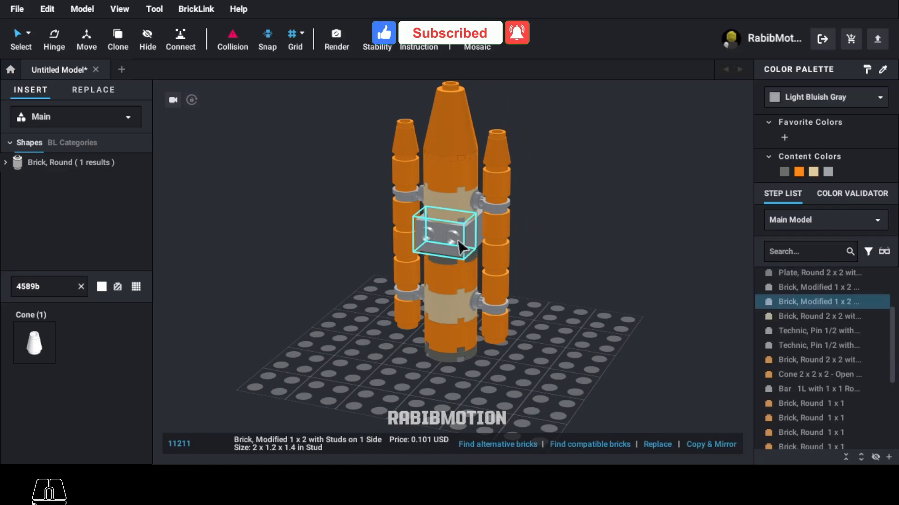
{"action": "key", "text": "Delete"}
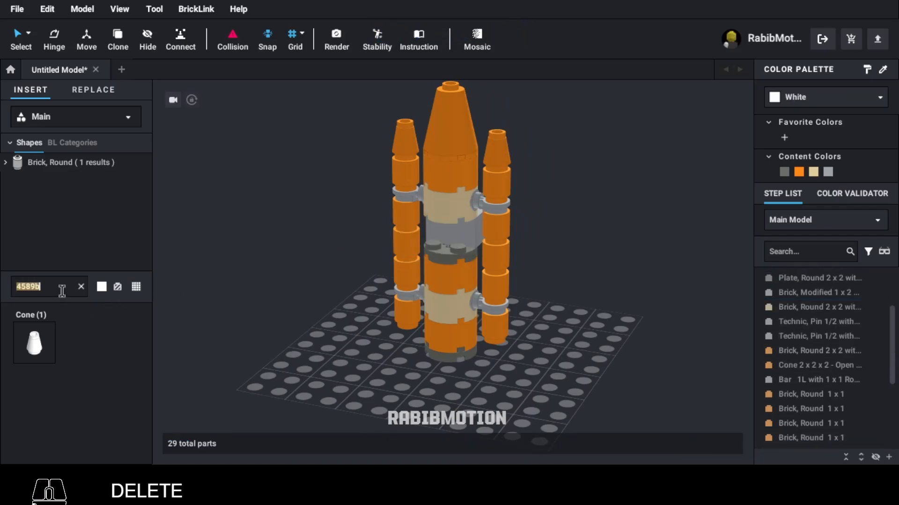
- Fill the rear gap in the column with a 1 x 2 brick, part 3004, and color it light bluish gray
{"action": "type", "text": "3004"}
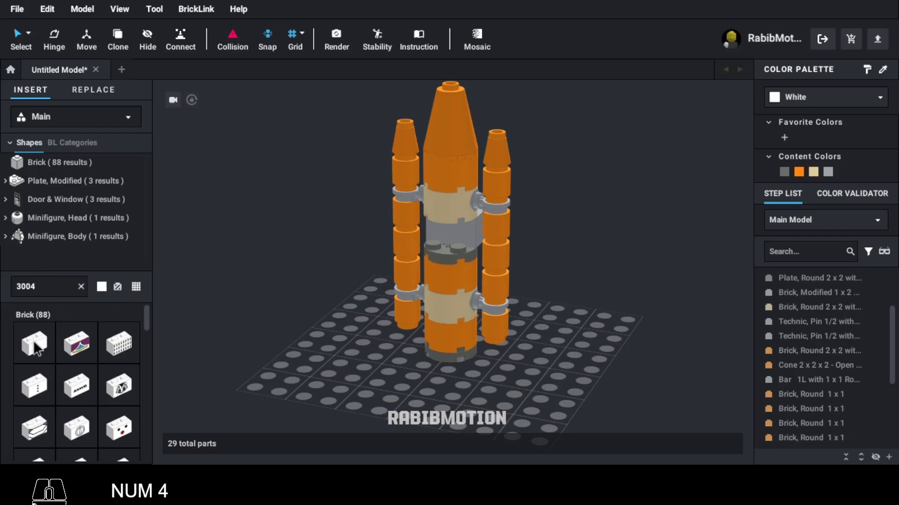
{"action": "left_click", "coordinate": [35, 348]}
{"action": "left_click", "coordinate": [457, 236]}
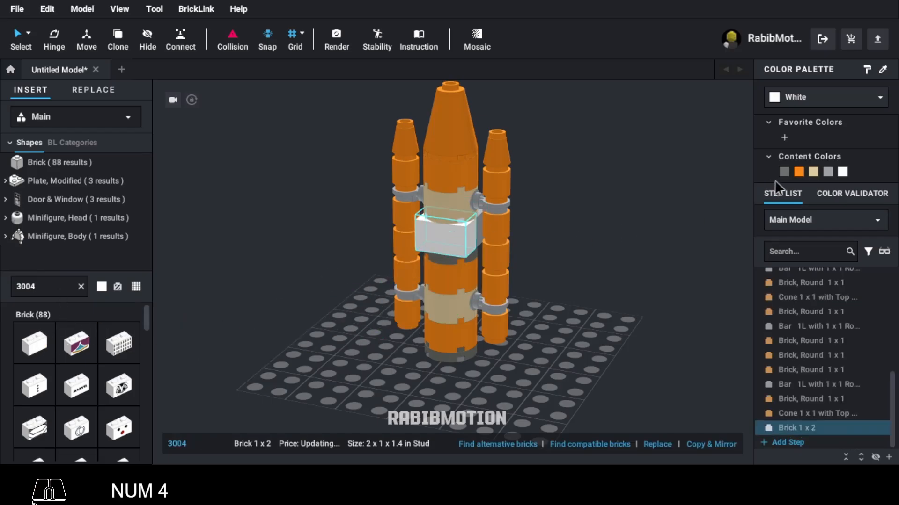
{"action": "left_click", "coordinate": [828, 172]}
- Mount a 2 x 6 plate, part 3795, upright on the front side studs and color it light bluish gray
{"action": "right_click_drag", "start_coordinate": [658, 271], "coordinate": [581, 268]}
{"action": "mouse_move", "coordinate": [543, 337]}
{"action": "right_mouse_down"}
{"action": "mouse_move", "coordinate": [566, 345]}
{"action": "mouse_move", "coordinate": [529, 341]}
{"action": "mouse_move", "coordinate": [538, 341]}
{"action": "right_mouse_up"}
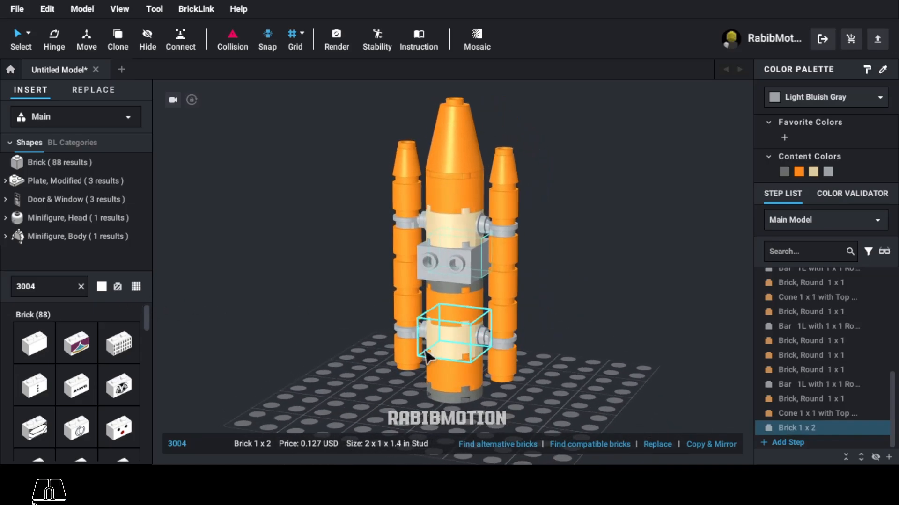
{"action": "left_click", "coordinate": [68, 289]}
{"action": "type", "text": "3795"}
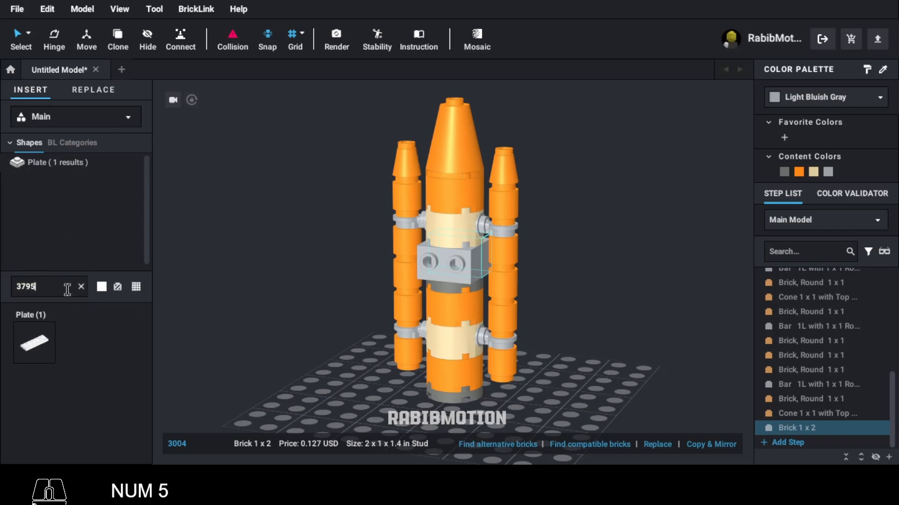
{"action": "left_click", "coordinate": [47, 344]}
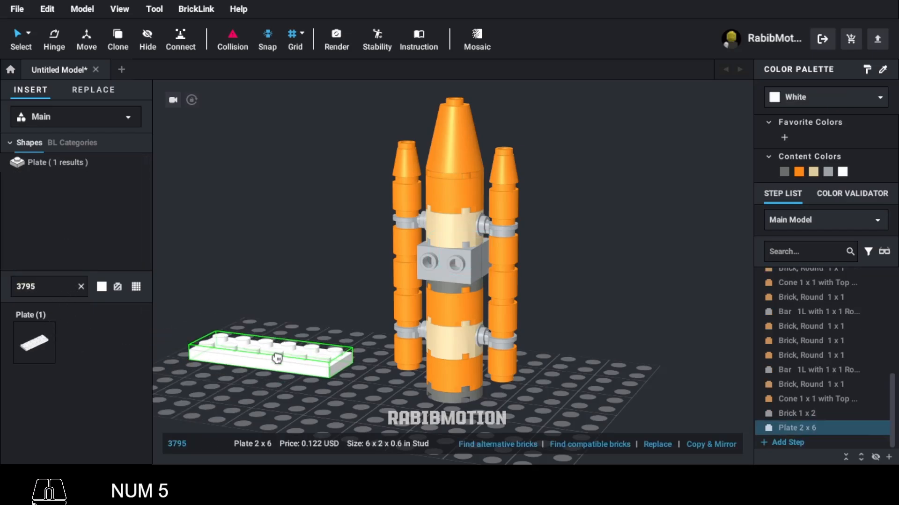
{"action": "key", "text": "Right"}
{"action": "key", "text": "Down"}
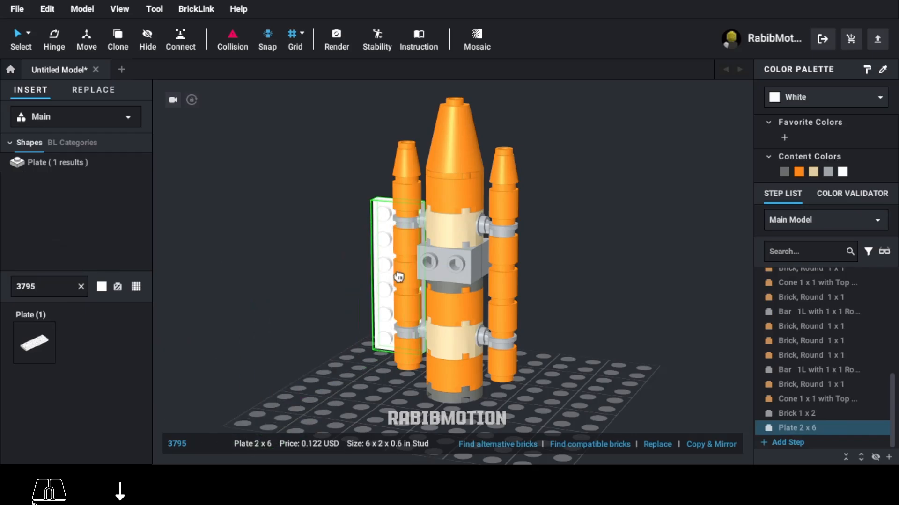
{"action": "left_click", "coordinate": [449, 221]}
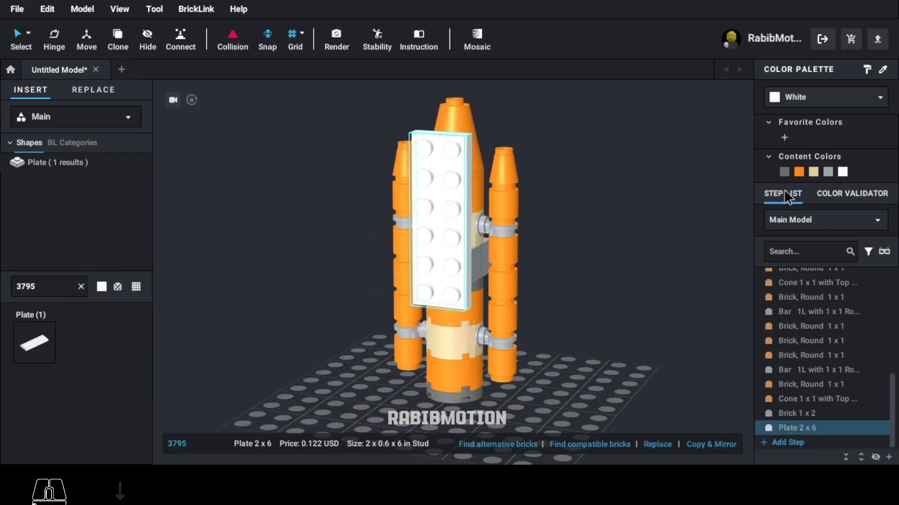
{"action": "left_click", "coordinate": [828, 171]}
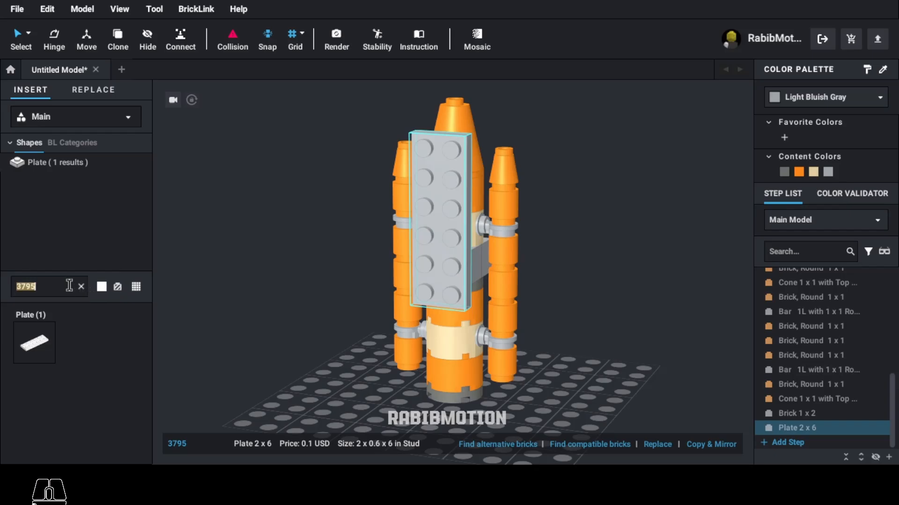
- Mount a white 2 x 4 plate, part 3020, upright on the upper four stud rows of the gray 2 x 6 plate
{"action": "type", "text": "3020"}
{"action": "left_click", "coordinate": [34, 342]}
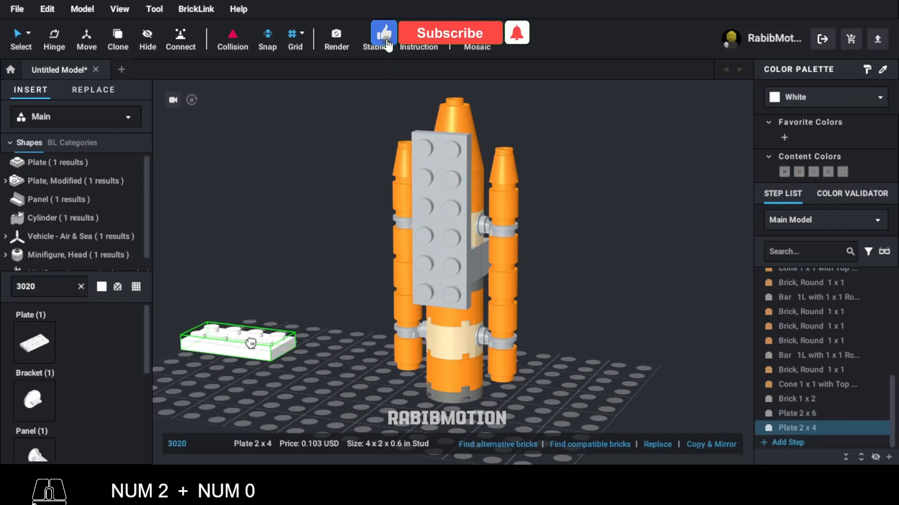
{"action": "key", "text": "Right"}
{"action": "key", "text": "Down"}
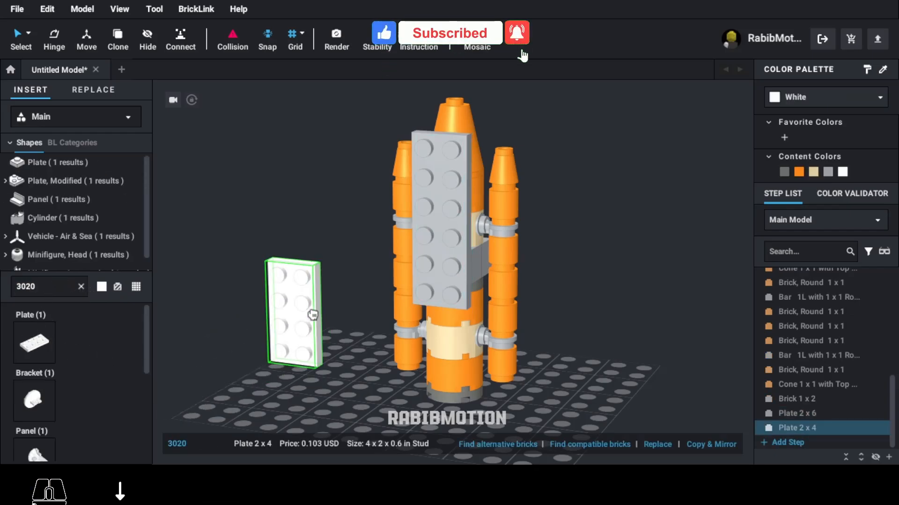
{"action": "left_click", "coordinate": [438, 196]}
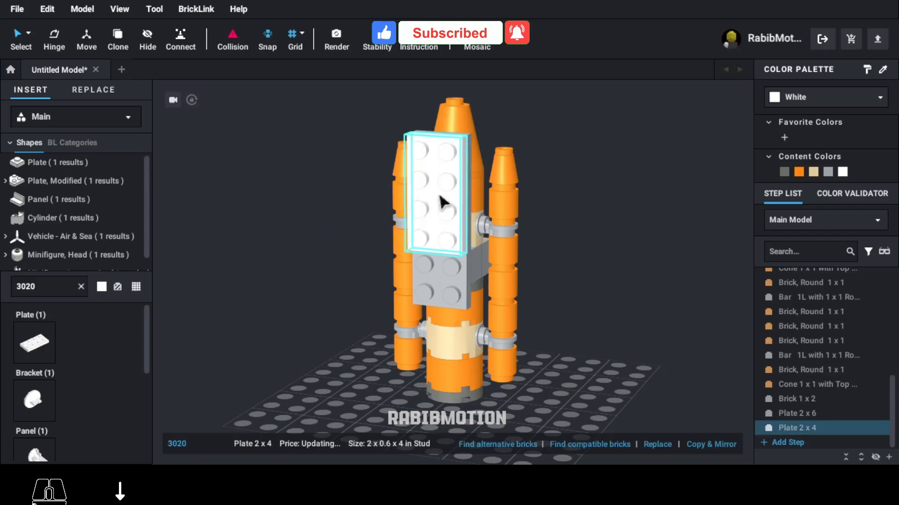
- Mount the white 3 x 6 cut-corner wedge plate, part 2419, upright below the 2 x 4 plate with its wide edge down
{"action": "double_click", "coordinate": [71, 288]}
{"action": "type", "text": "2419"}
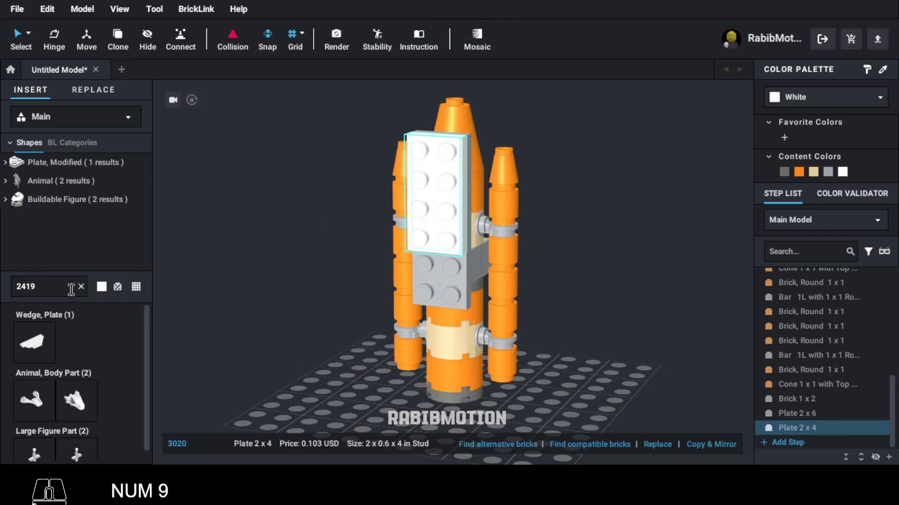
{"action": "left_click", "coordinate": [38, 347]}
{"action": "key", "text": "Right"}
{"action": "key", "text": "Right"}
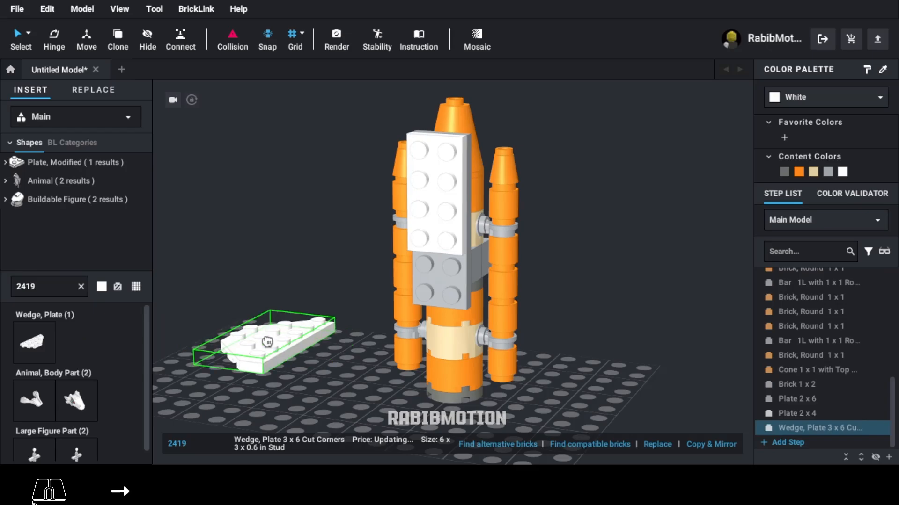
{"action": "key", "text": "Down"}
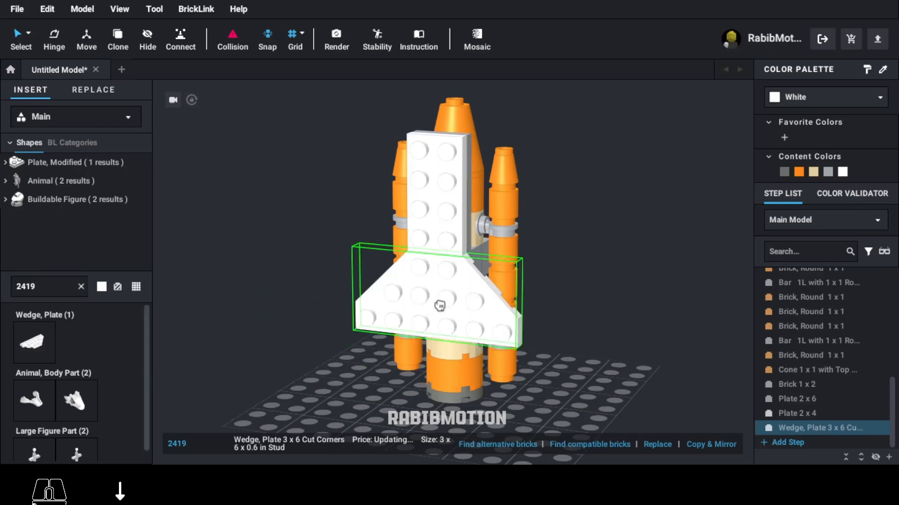
{"action": "left_click", "coordinate": [437, 306]}
- Attach a white inverted 1 x 2 - 1 x 2 bracket, part 99780, upside down at the wedge plate's lower edge
{"action": "type", "text": "9978"}
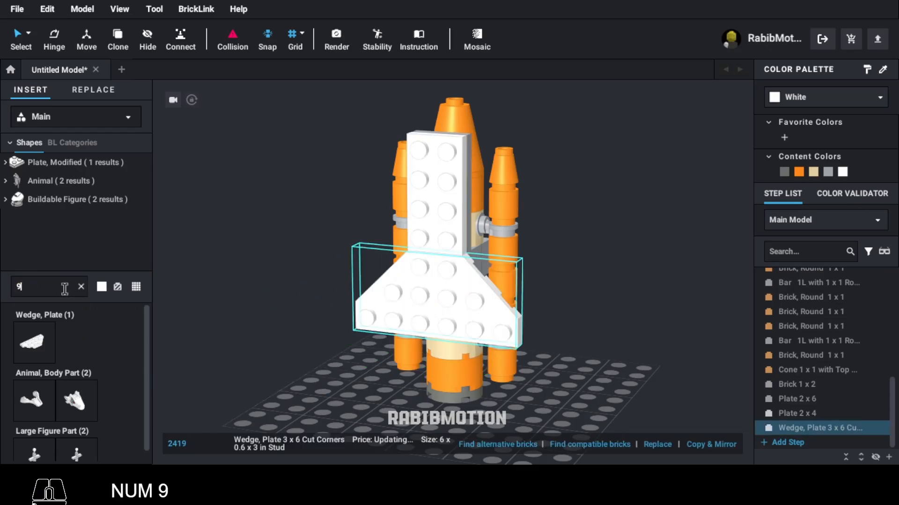
{"action": "type", "text": "0"}
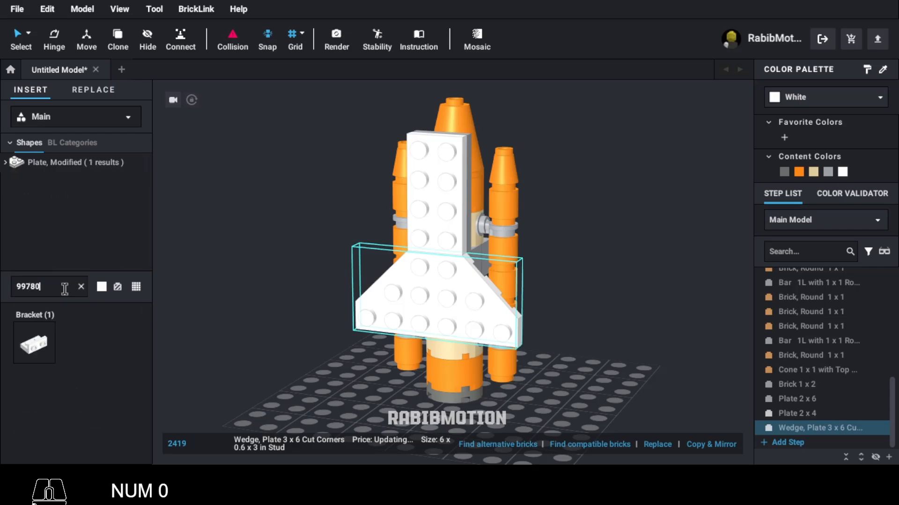
{"action": "left_click", "coordinate": [24, 333]}
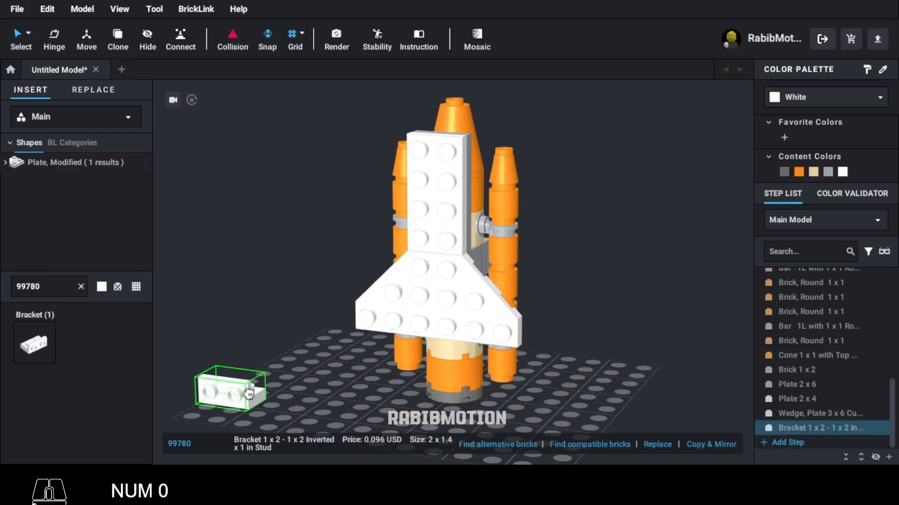
{"action": "right_click", "coordinate": [290, 399]}
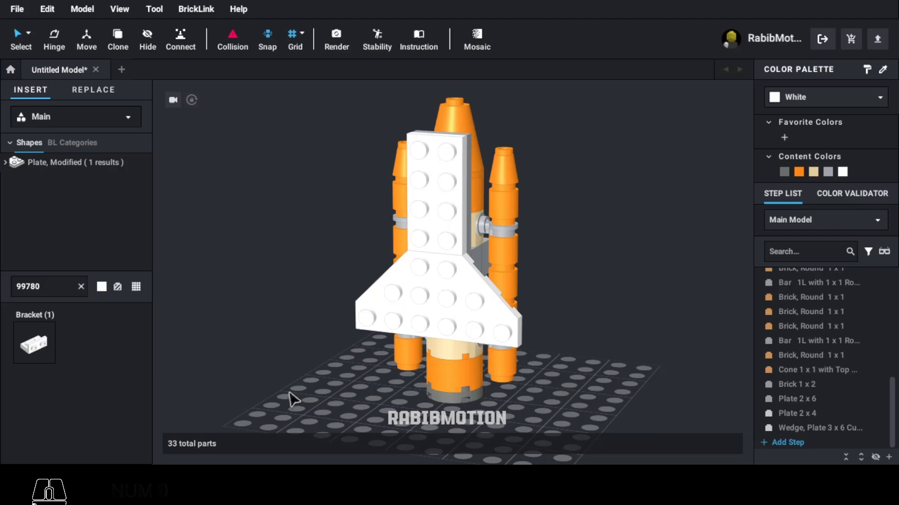
{"action": "left_click", "coordinate": [46, 347]}
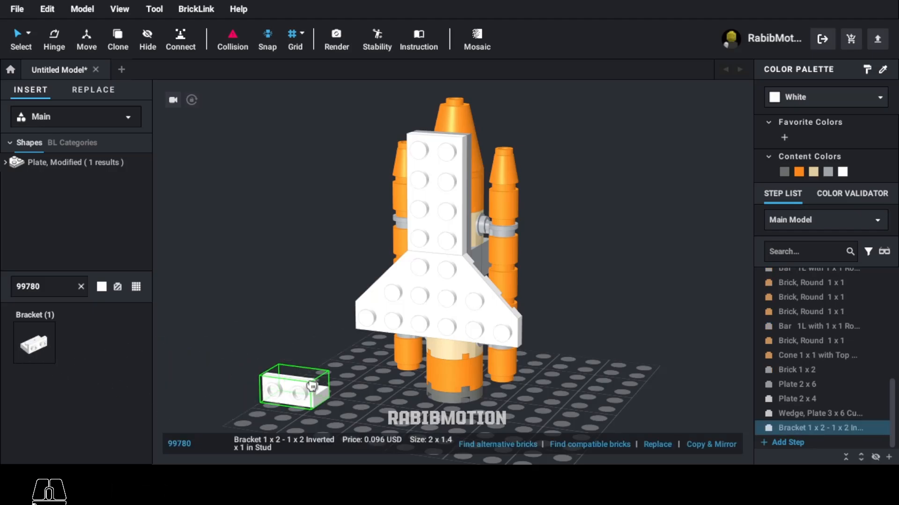
{"action": "mouse_move", "coordinate": [312, 386]}
{"action": "right_mouse_down"}
{"action": "mouse_move", "coordinate": [301, 375]}
{"action": "mouse_move", "coordinate": [266, 373]}
{"action": "mouse_move", "coordinate": [317, 375]}
{"action": "right_mouse_up"}
{"action": "key", "text": "Down"}
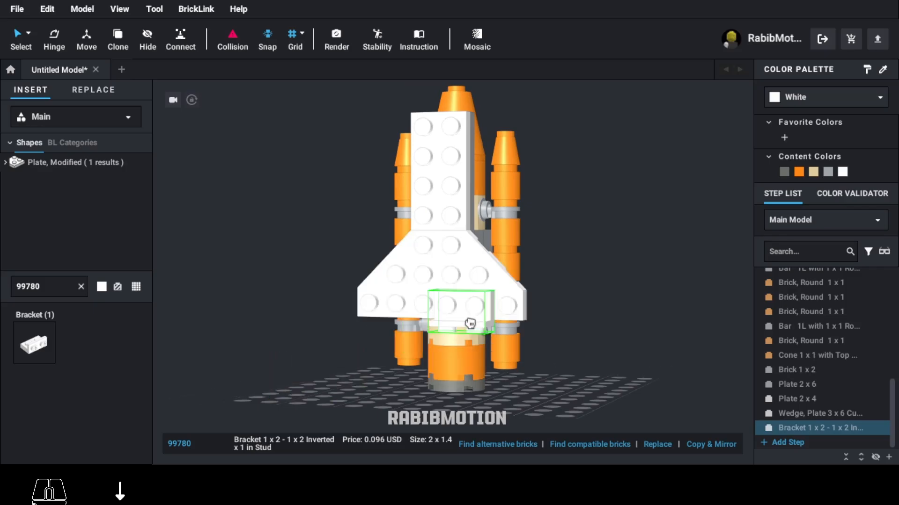
{"action": "right_click_drag", "start_coordinate": [453, 327], "coordinate": [391, 323]}
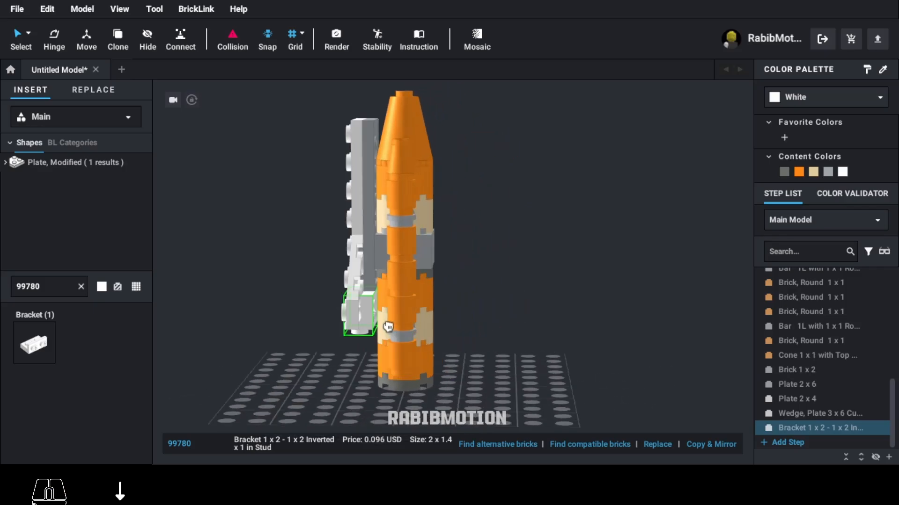
{"action": "right_click_drag", "start_coordinate": [543, 369], "coordinate": [607, 368]}
{"action": "key", "text": "a"}
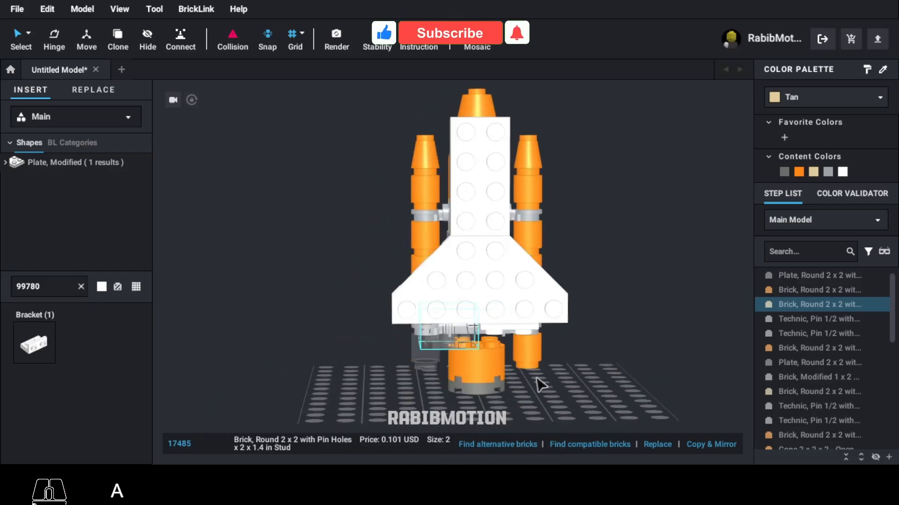
{"action": "key", "text": "ctrl+z"}
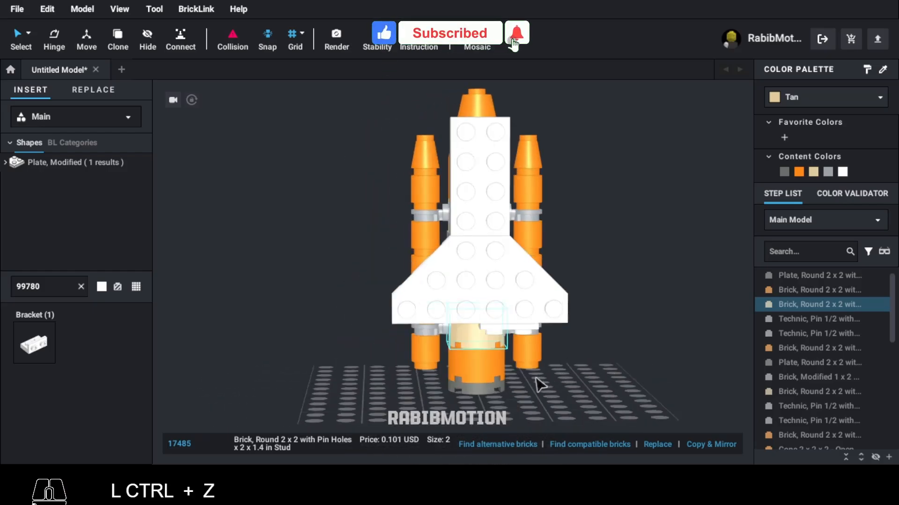
{"action": "left_click", "coordinate": [517, 333]}
{"action": "key", "text": "a"}
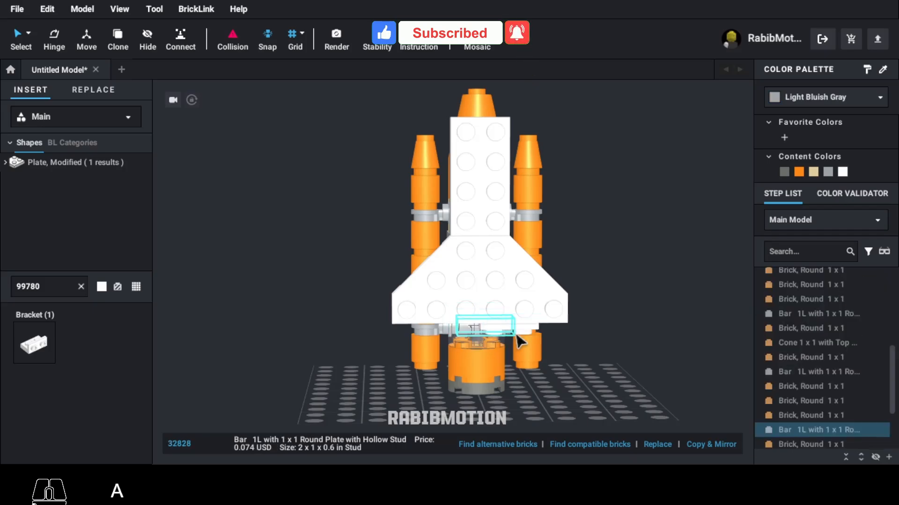
{"action": "left_click", "coordinate": [540, 402]}
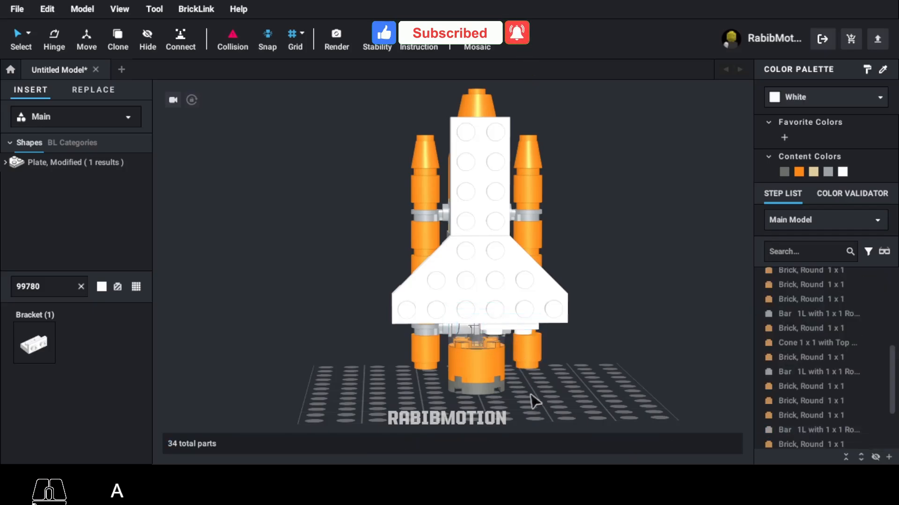
- Shift the inverted bracket one stud sideways to center it under the wedge plate, and color it black
{"action": "left_click", "coordinate": [498, 336]}
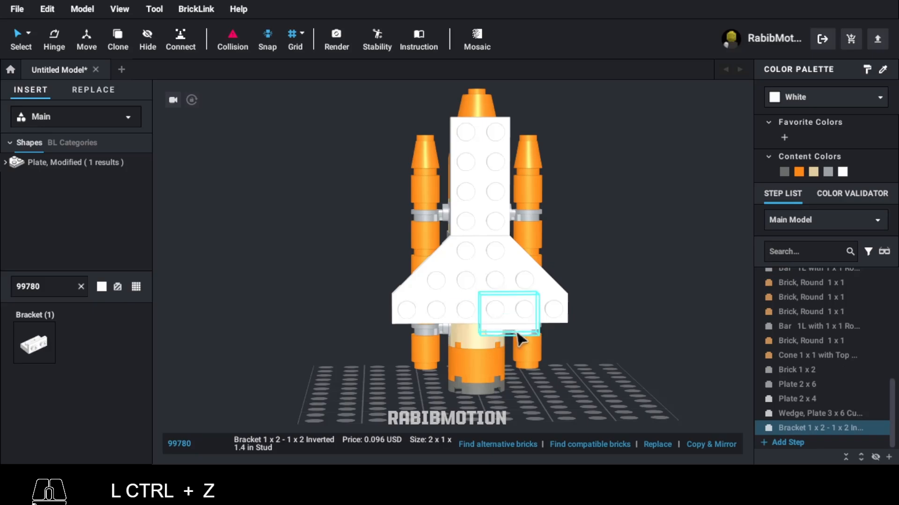
{"action": "key", "text": "a"}
{"action": "left_click", "coordinate": [538, 406]}
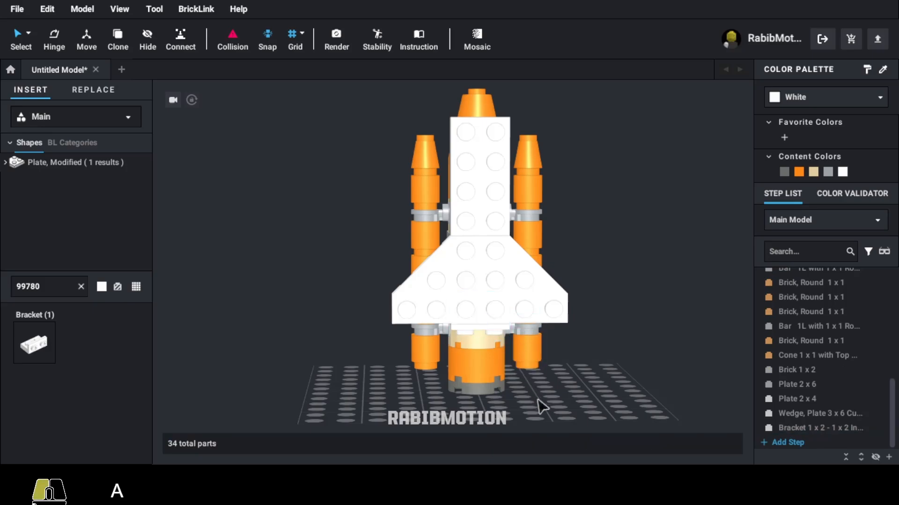
{"action": "right_click_drag", "start_coordinate": [537, 406], "coordinate": [549, 404]}
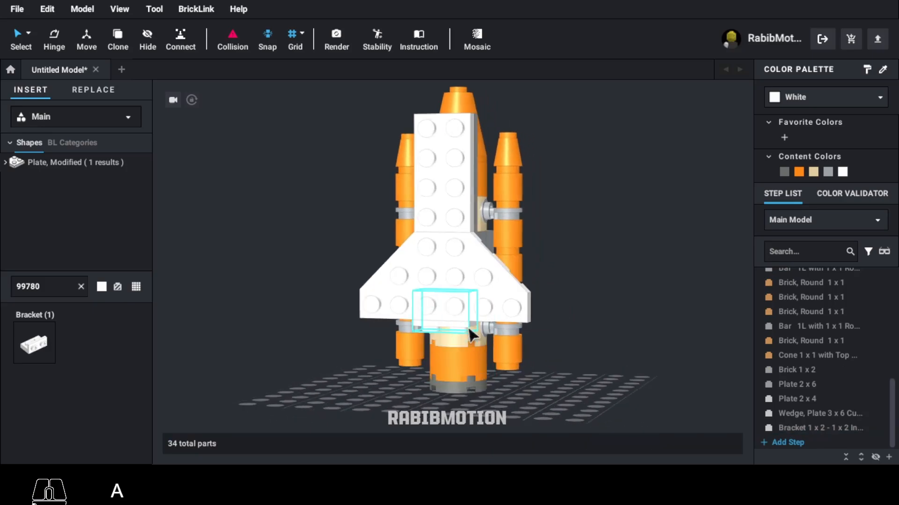
{"action": "left_click", "coordinate": [447, 318]}
{"action": "left_click", "coordinate": [796, 97]}
{"action": "left_click", "coordinate": [791, 143]}
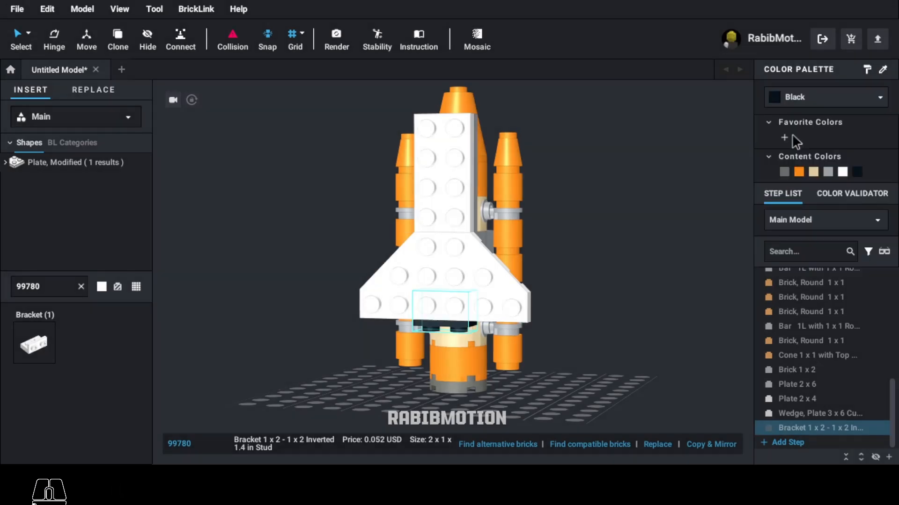
- Attach a 1 x 1 round plate, part 85861, upside down on the black bracket's left stud and color it Trans-Orange
{"action": "type", "text": "85861"}
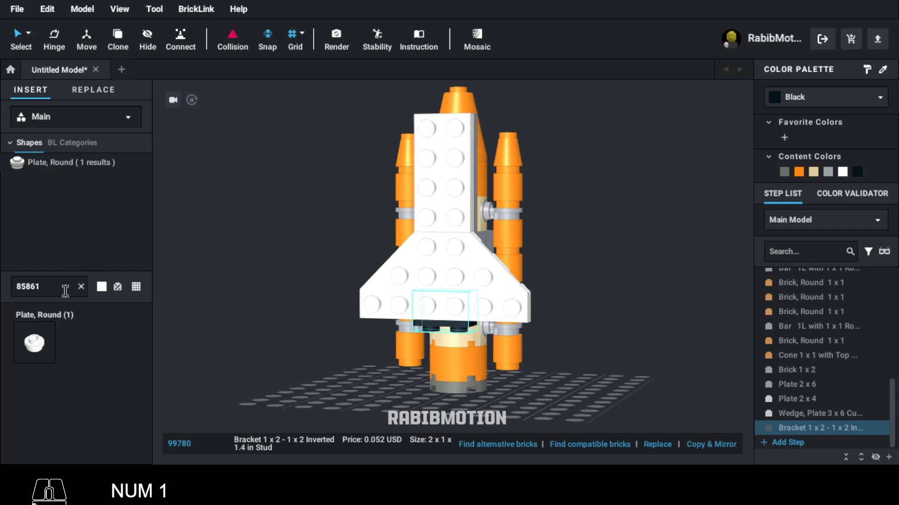
{"action": "left_click", "coordinate": [33, 345]}
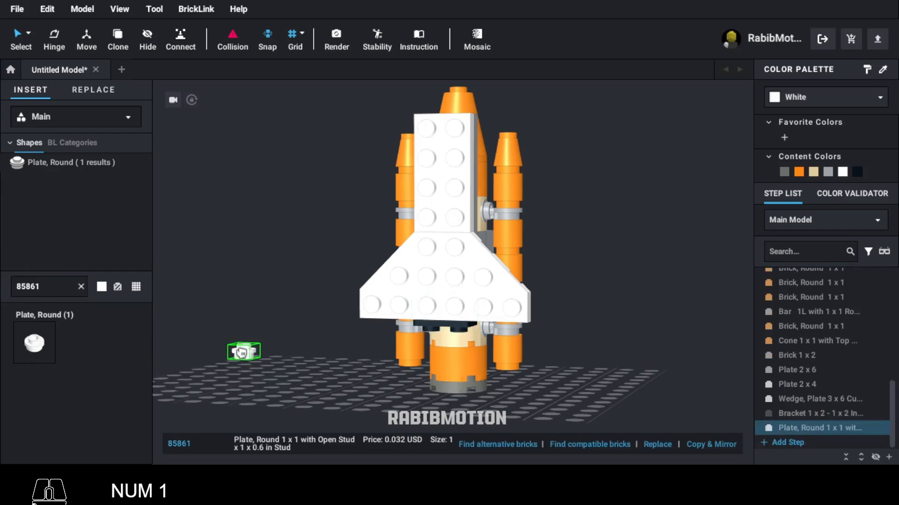
{"action": "key", "text": "Down"}
{"action": "key", "text": "Down"}
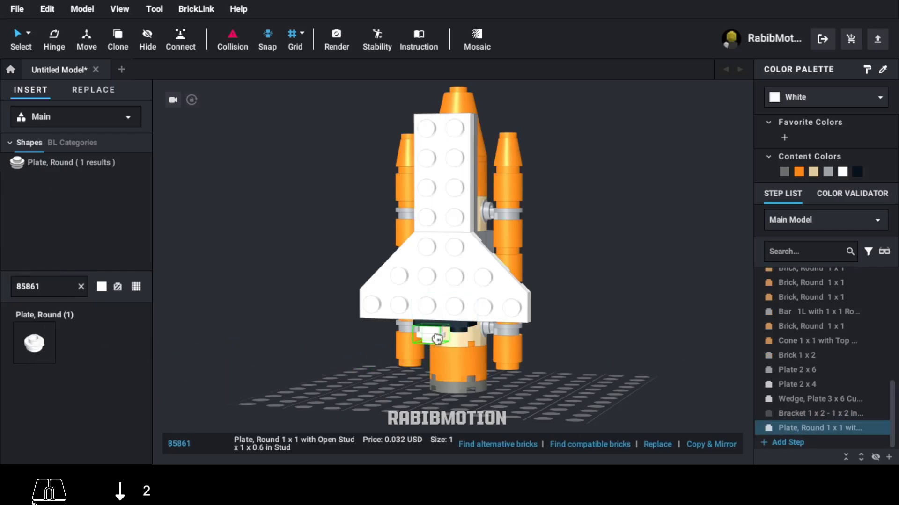
{"action": "left_click", "coordinate": [430, 335]}
{"action": "left_click", "coordinate": [860, 106]}
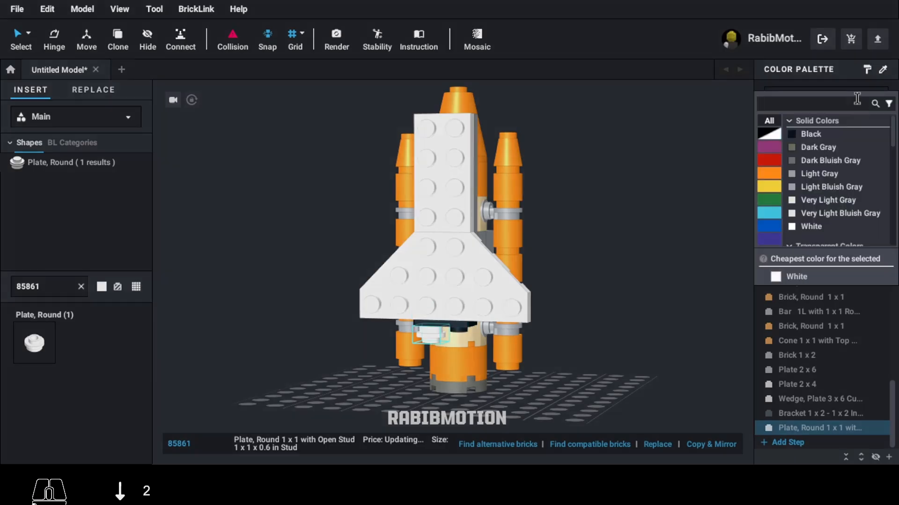
{"action": "type", "text": "trans o"}
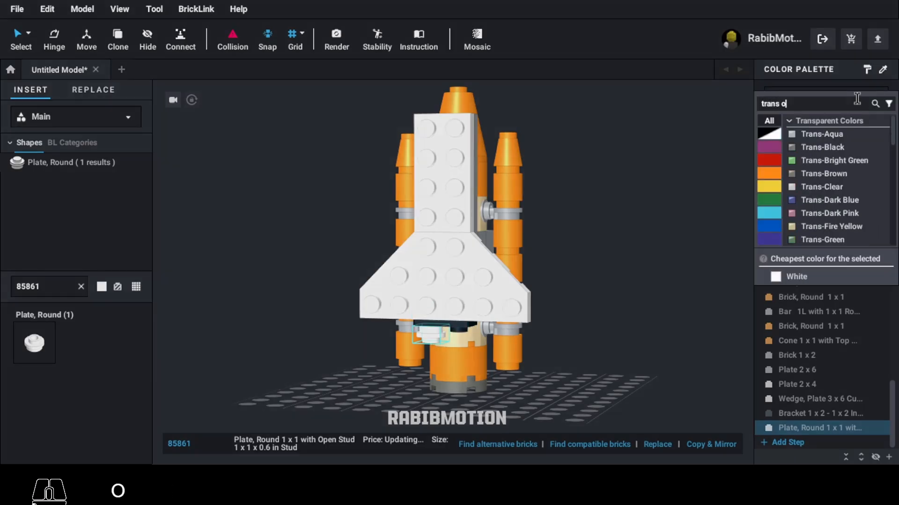
{"action": "type", "text": "range"}
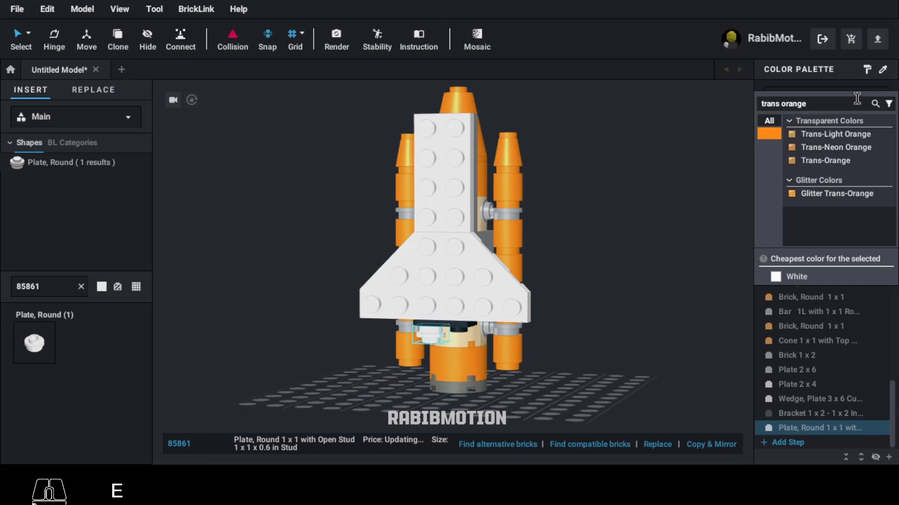
{"action": "left_click", "coordinate": [845, 157]}
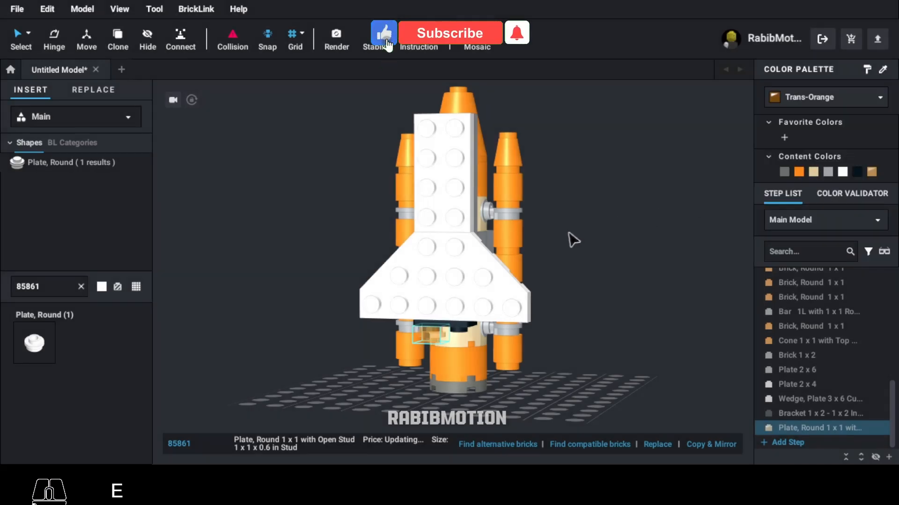
- Clone the Trans-Orange round plate onto the black bracket's other downward stud
{"action": "key", "text": "c"}
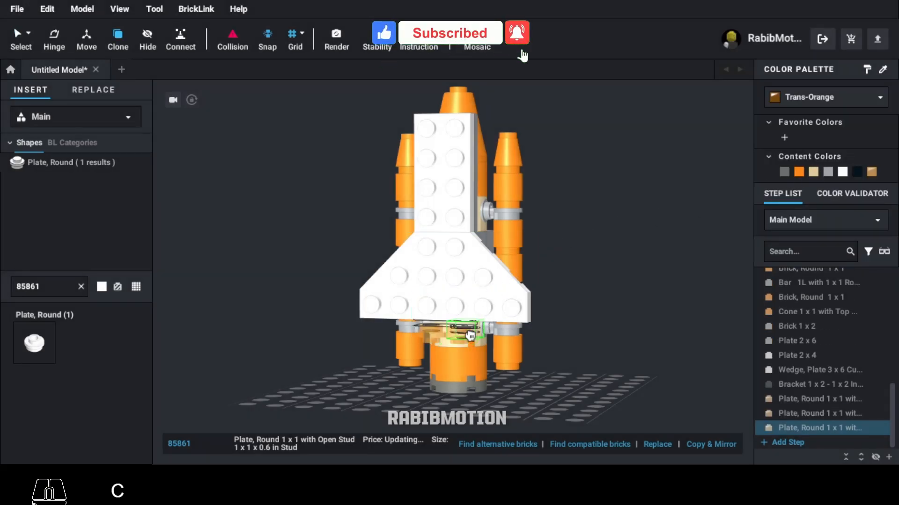
{"action": "key", "text": "Escape"}
{"action": "right_click_drag", "start_coordinate": [543, 353], "coordinate": [547, 355]}
- Mount a 2 x 2 curved slope with lip, part 30602, on the top four studs of the shuttle and color it Trans-Clear
{"action": "left_click", "coordinate": [63, 291]}
{"action": "type", "text": "30602"}
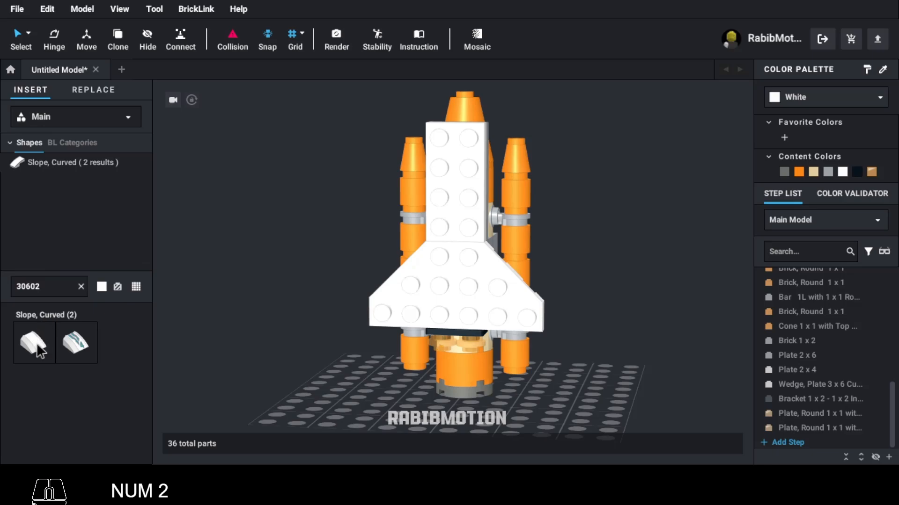
{"action": "left_click", "coordinate": [37, 346]}
{"action": "key", "text": "Down"}
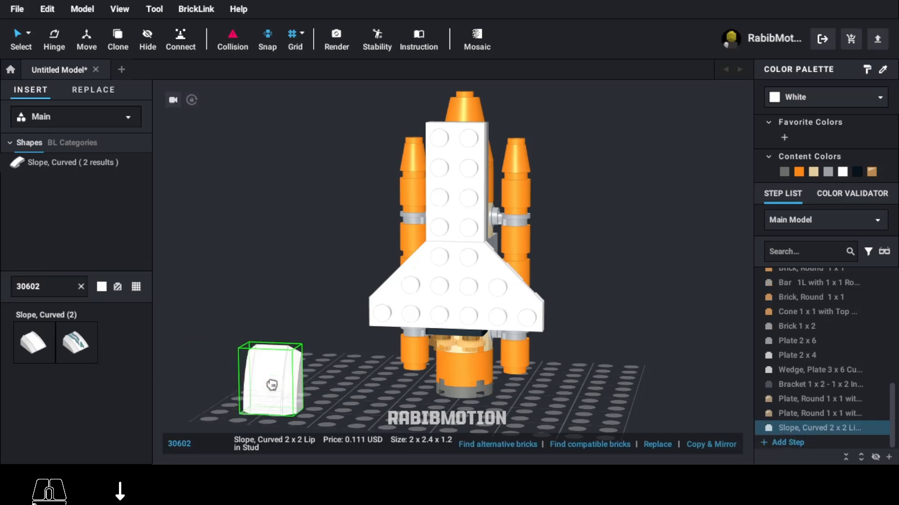
{"action": "left_click", "coordinate": [456, 162]}
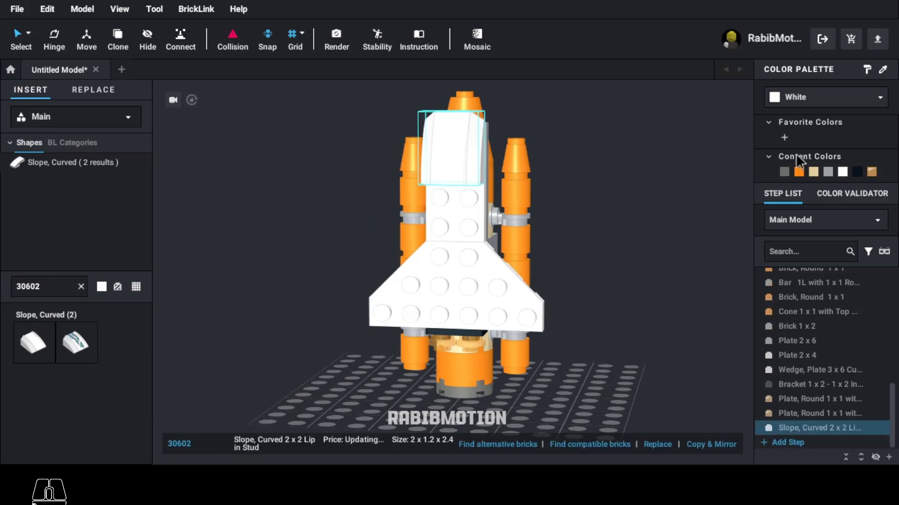
{"action": "left_click", "coordinate": [830, 101]}
{"action": "type", "text": "clear"}
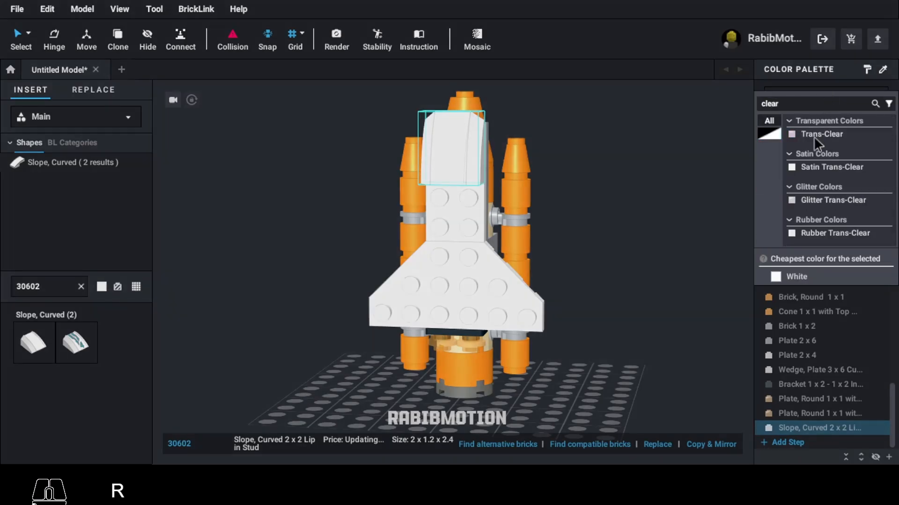
{"action": "left_click", "coordinate": [813, 133]}
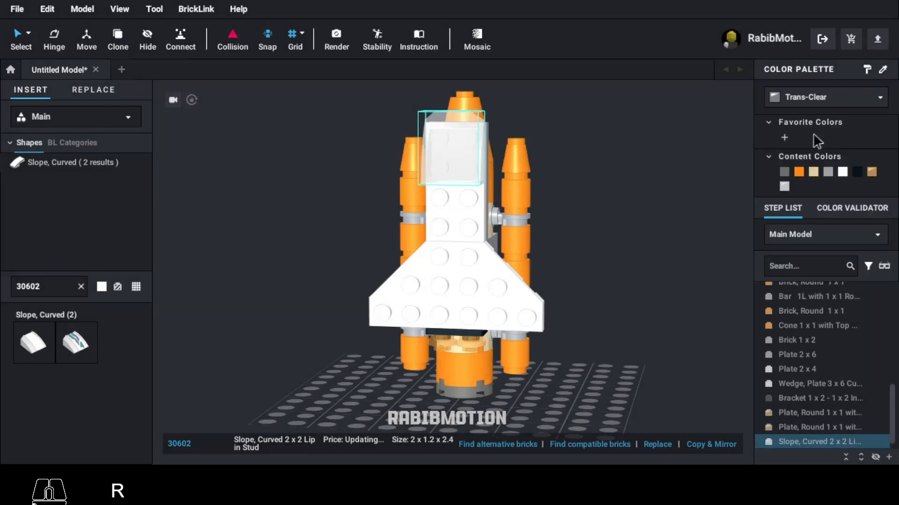
- Mount a white 2 x 2 double curved slope, part 30165, directly below the Trans-Clear cockpit and clone it onto the four studs beneath
{"action": "type", "text": "30165"}
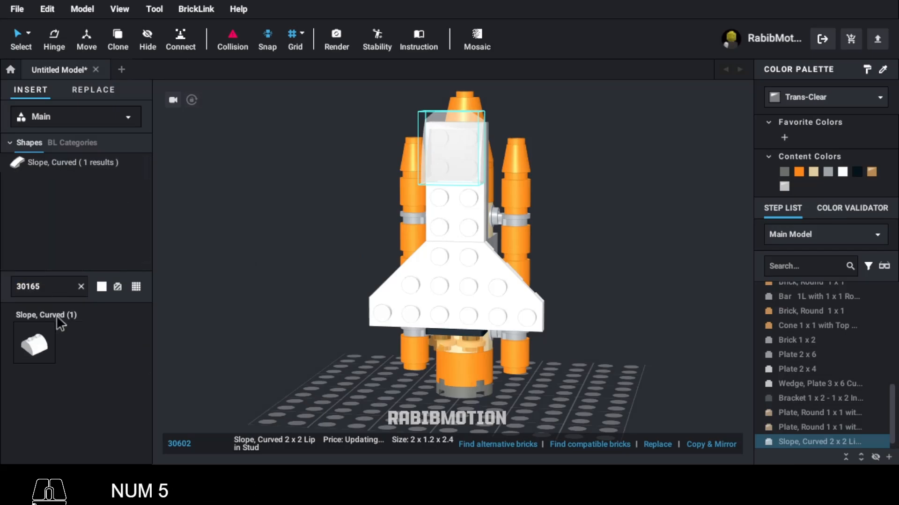
{"action": "left_click", "coordinate": [46, 342]}
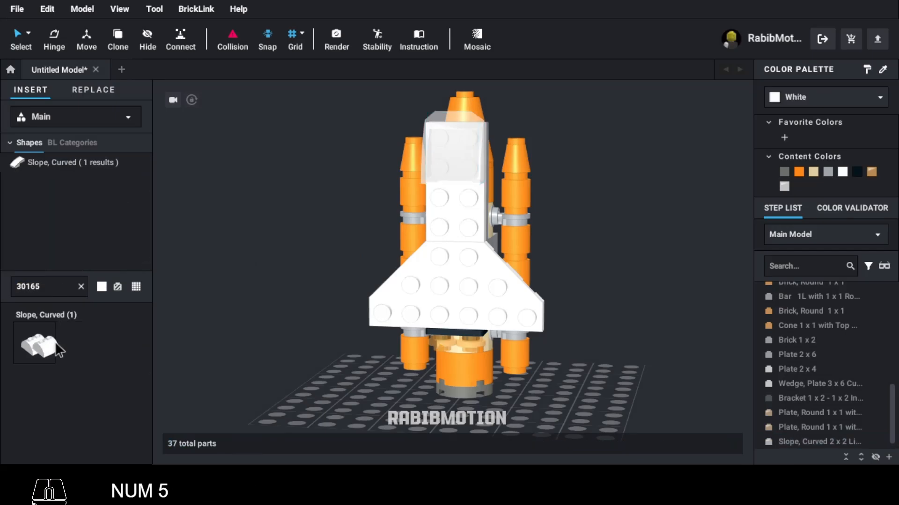
{"action": "key", "text": "Right"}
{"action": "key", "text": "Down"}
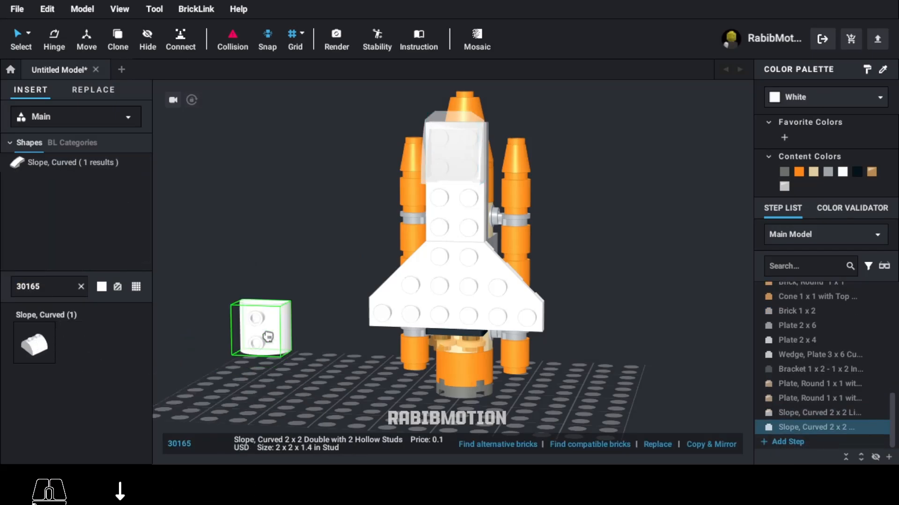
{"action": "left_click", "coordinate": [446, 225]}
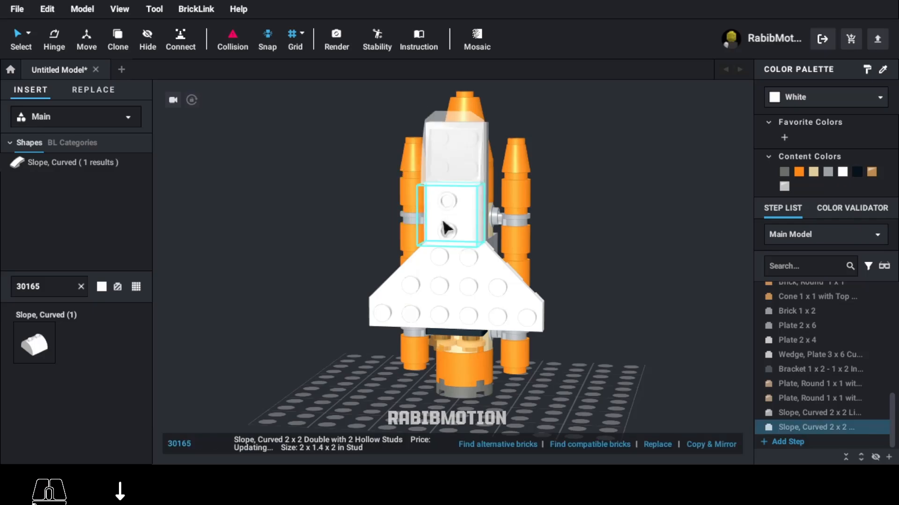
{"action": "key", "text": "c"}
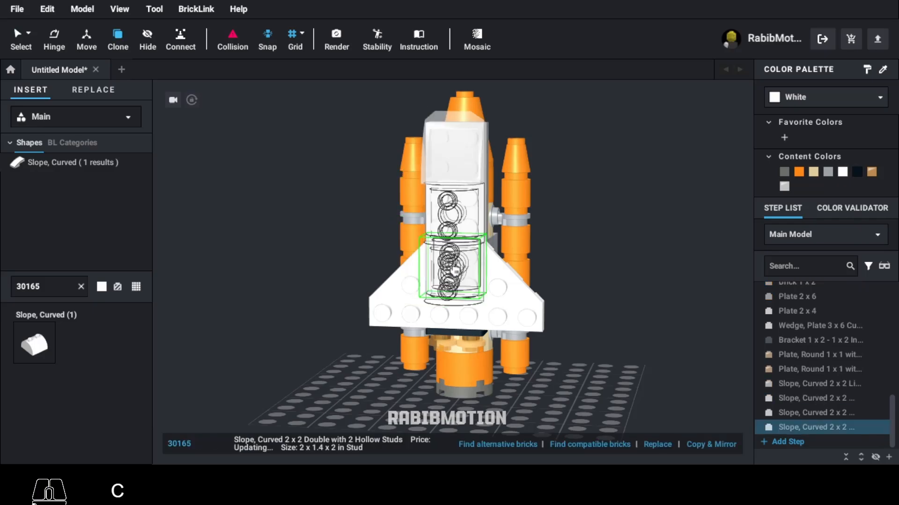
{"action": "key", "text": "Escape"}
- Place a 1 x 2 plate, part 3023, on the two center studs at the shuttle's tail and color it Light Bluish Gray
{"action": "double_click", "coordinate": [68, 282]}
{"action": "type", "text": "3023"}
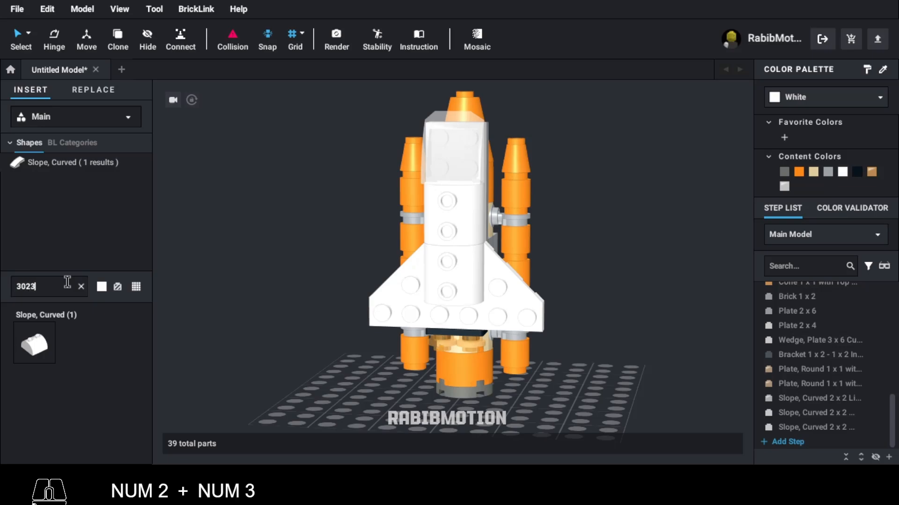
{"action": "left_click", "coordinate": [40, 411]}
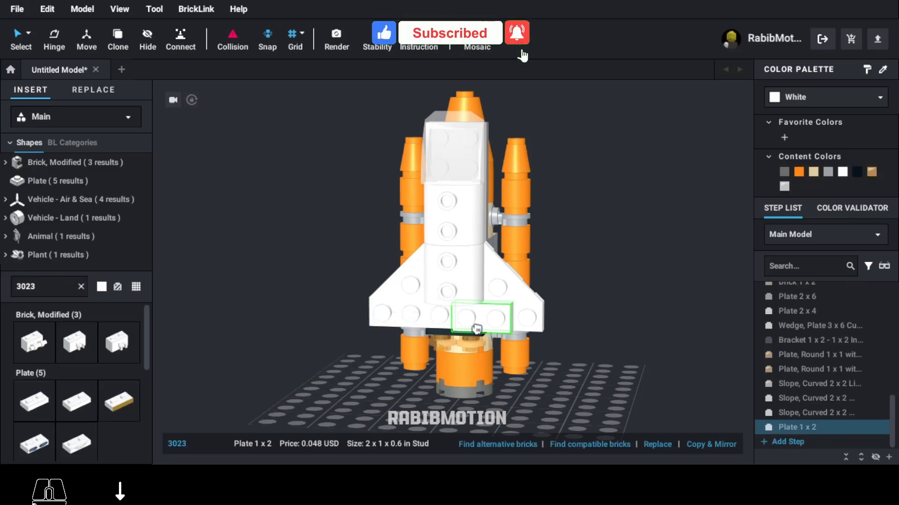
{"action": "left_click", "coordinate": [451, 306]}
{"action": "left_click", "coordinate": [827, 172]}
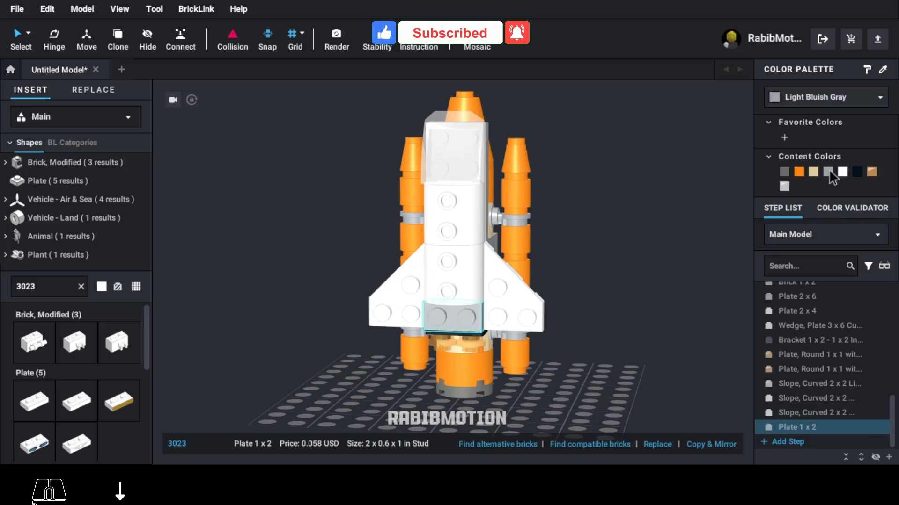
- Place a 1 x 1 double curved slope, part 49307, on the gray tail plate's left stud and color it Light Bluish Gray
{"action": "double_click", "coordinate": [66, 288]}
{"action": "type", "text": "49"}
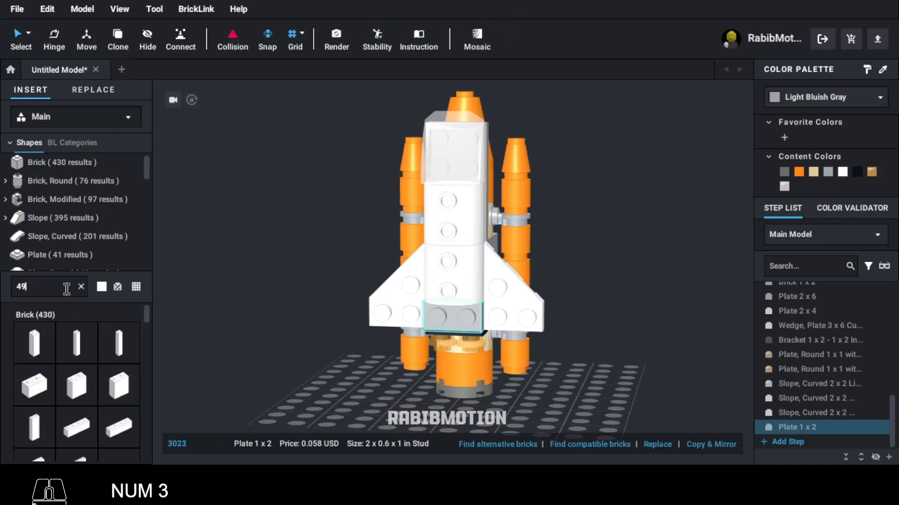
{"action": "type", "text": "307"}
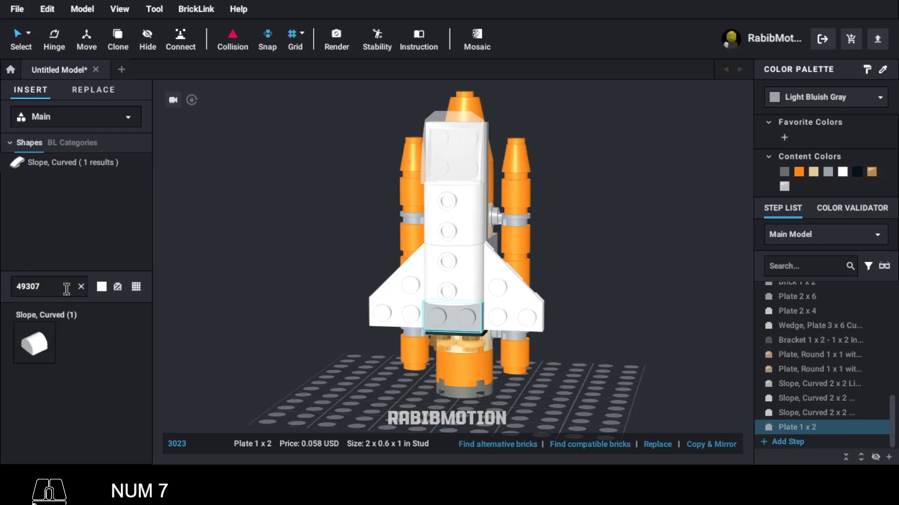
{"action": "left_click", "coordinate": [34, 345]}
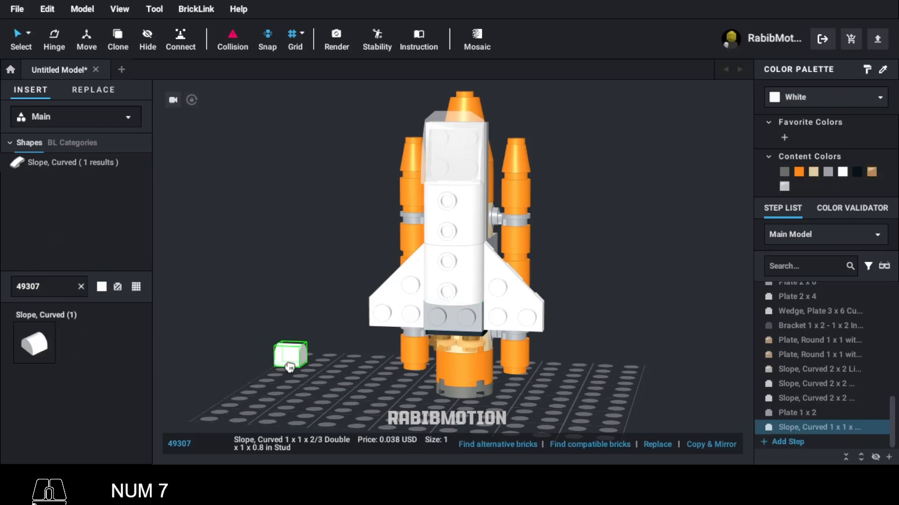
{"action": "key", "text": "Right"}
{"action": "key", "text": "Down"}
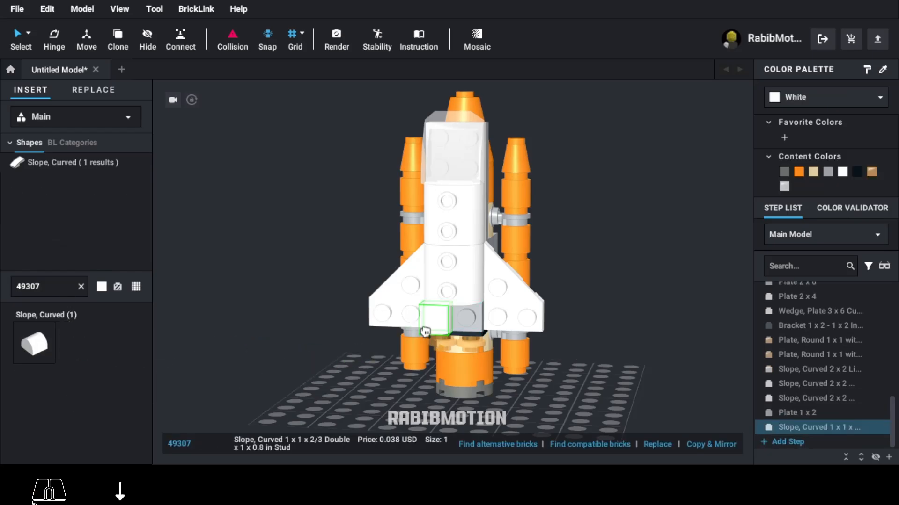
{"action": "left_click", "coordinate": [440, 323]}
{"action": "left_click", "coordinate": [440, 322]}
{"action": "left_click", "coordinate": [829, 173]}
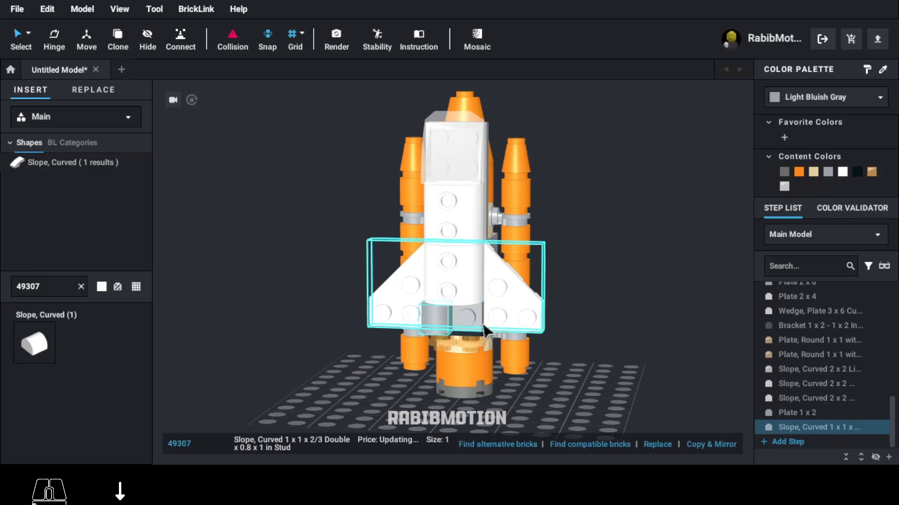
- Clone the gray 1 x 1 curved slope onto the tail plate's other stud
{"action": "key", "text": "c"}
{"action": "left_click", "coordinate": [464, 325]}
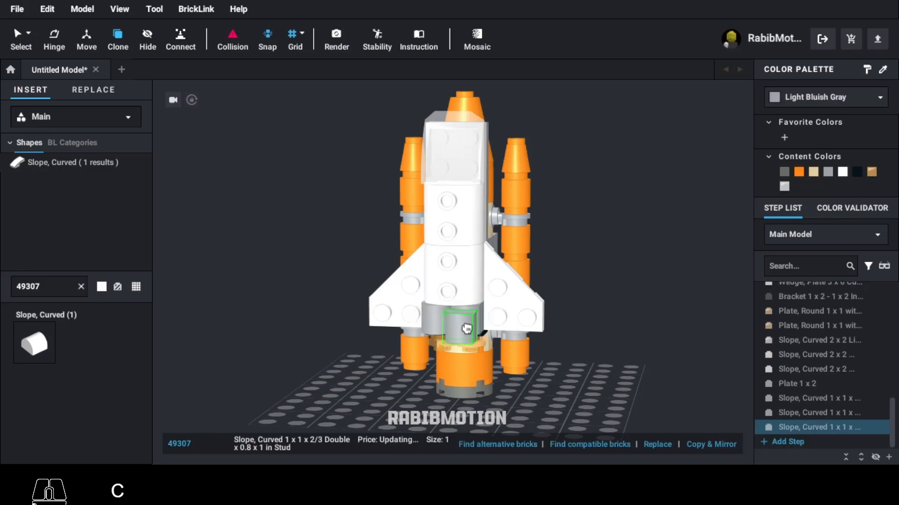
{"action": "key", "text": "Escape"}
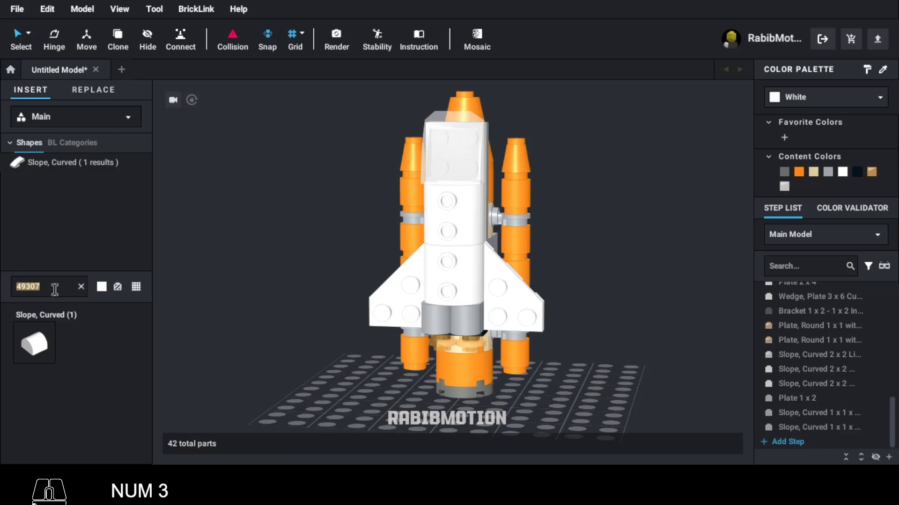
- Attach a candle flame, part 37775, pointing down from the left Trans-Orange round plate under the shuttle
{"action": "type", "text": "37775"}
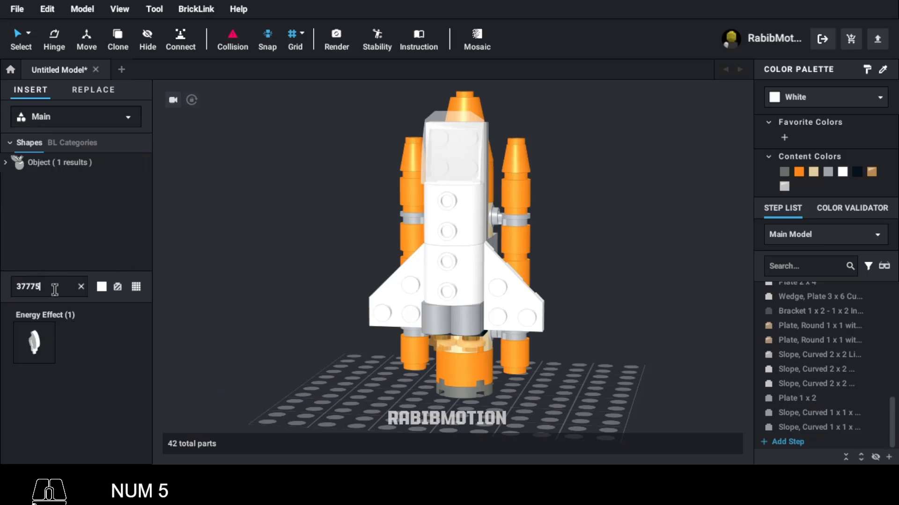
{"action": "left_click", "coordinate": [41, 349]}
{"action": "key", "text": "Down"}
{"action": "key", "text": "Right"}
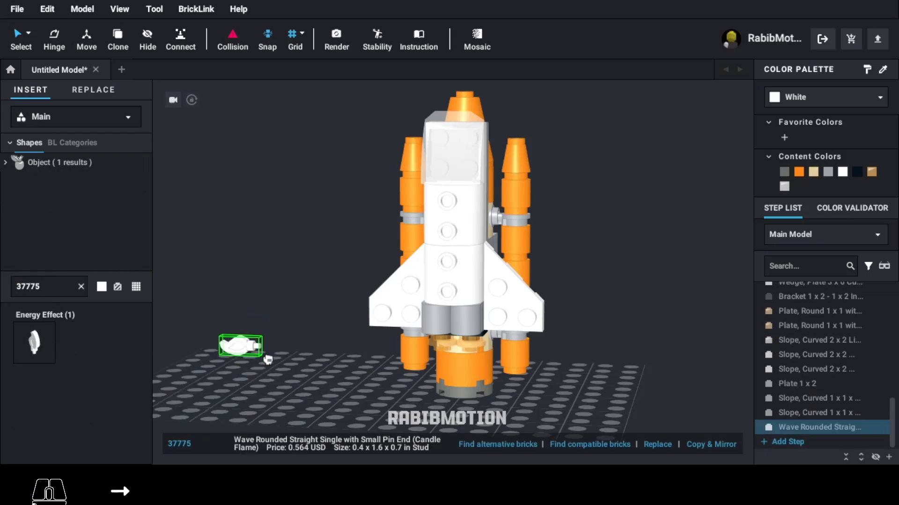
{"action": "key", "text": "Up"}
{"action": "key", "text": "Left"}
{"action": "key", "text": "Down"}
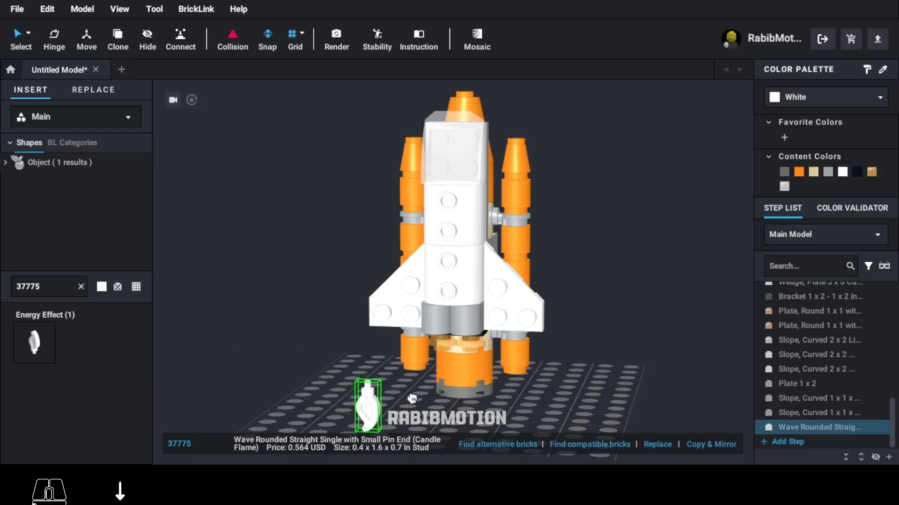
{"action": "left_click", "coordinate": [450, 370]}
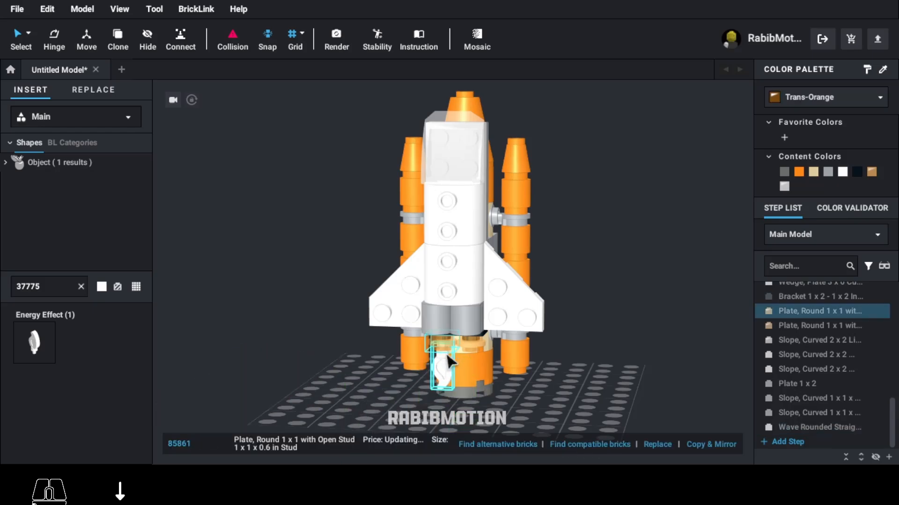
{"action": "left_click", "coordinate": [448, 373]}
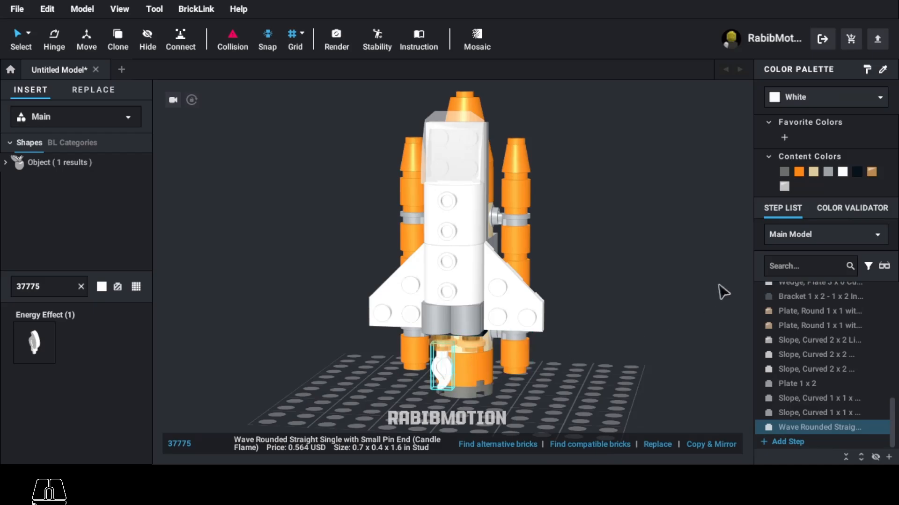
- Color the flame Trans-Orange and fit a mirrored copy of it under the other round plate
{"action": "left_click", "coordinate": [819, 98]}
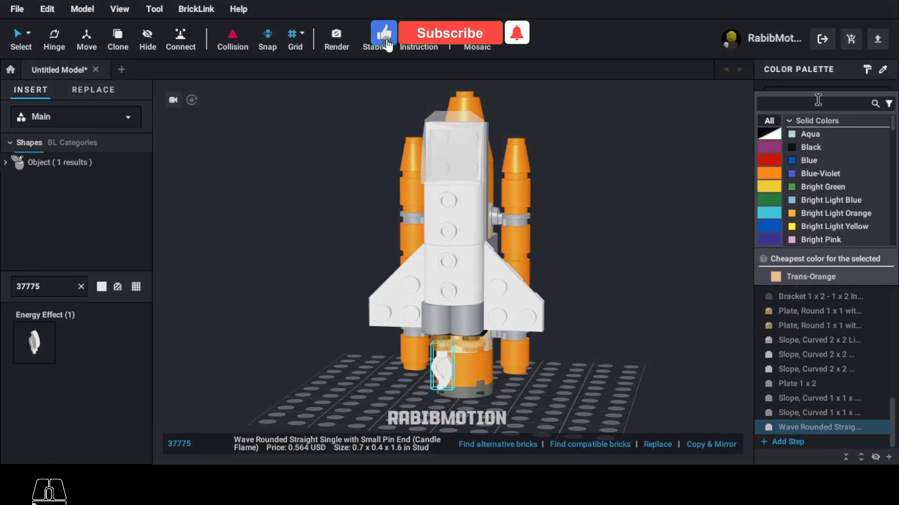
{"action": "type", "text": "trans"}
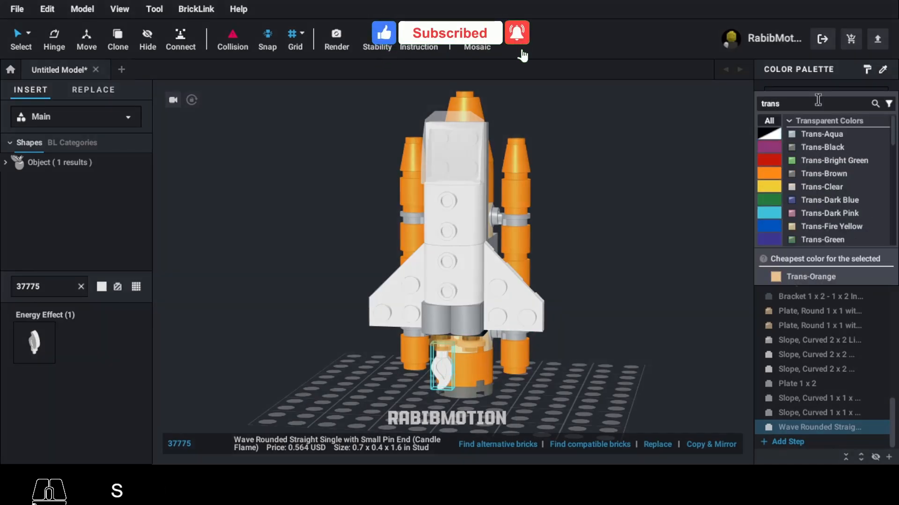
{"action": "type", "text": " orang"}
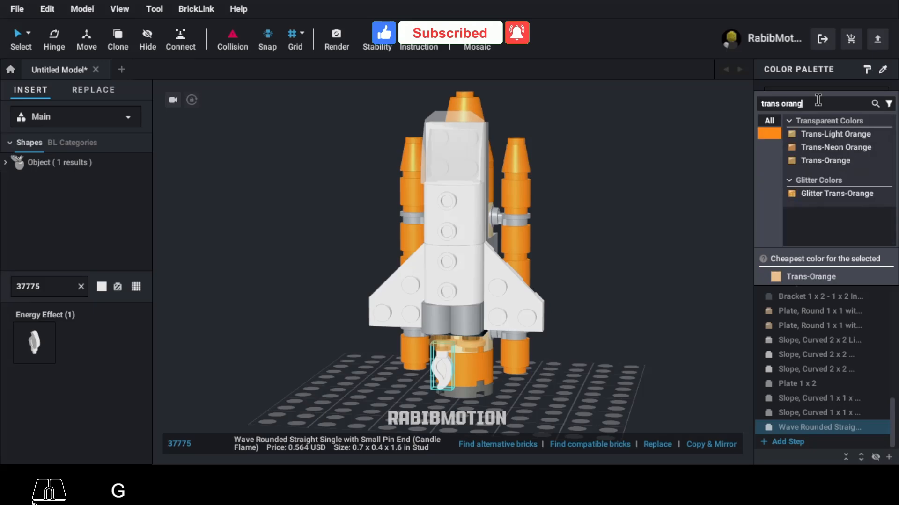
{"action": "type", "text": "e"}
{"action": "left_click", "coordinate": [849, 156]}
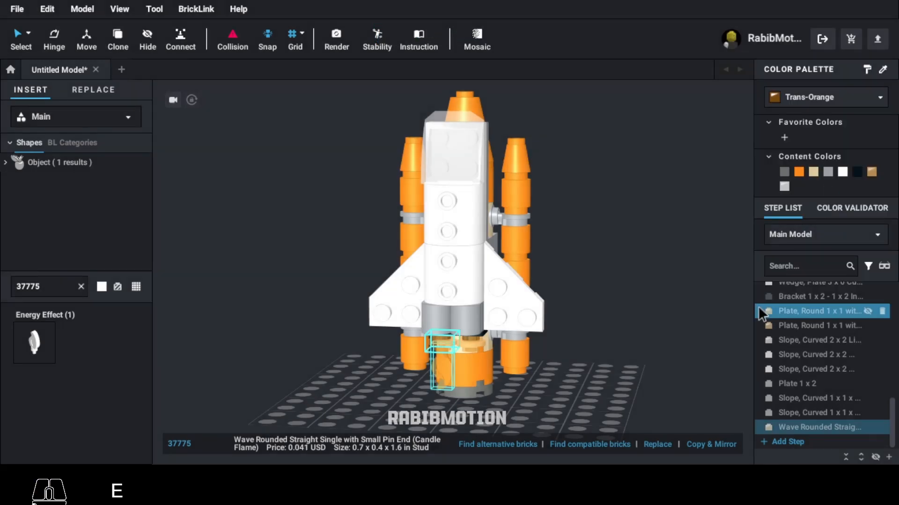
{"action": "left_click", "coordinate": [723, 445]}
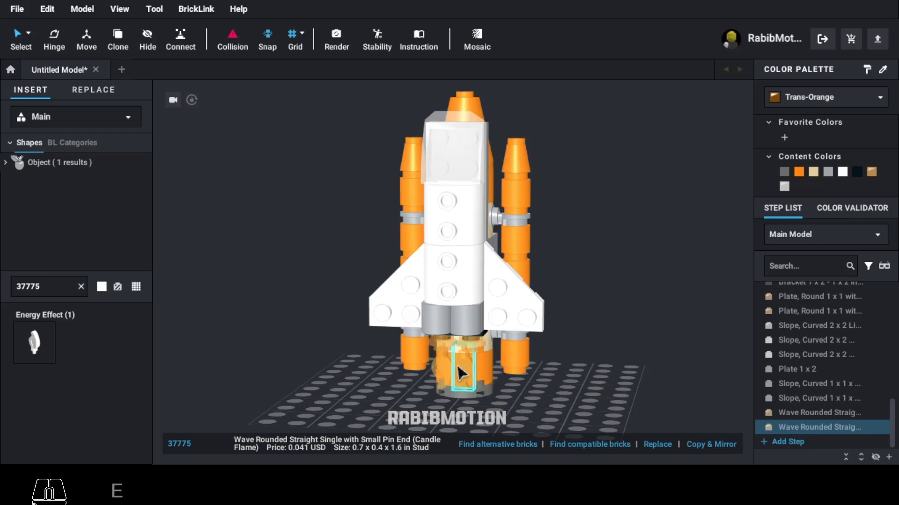
{"action": "mouse_move", "coordinate": [468, 372]}
{"action": "left_mouse_down"}
{"action": "mouse_move", "coordinate": [481, 366]}
{"action": "mouse_move", "coordinate": [473, 371]}
{"action": "left_mouse_up"}
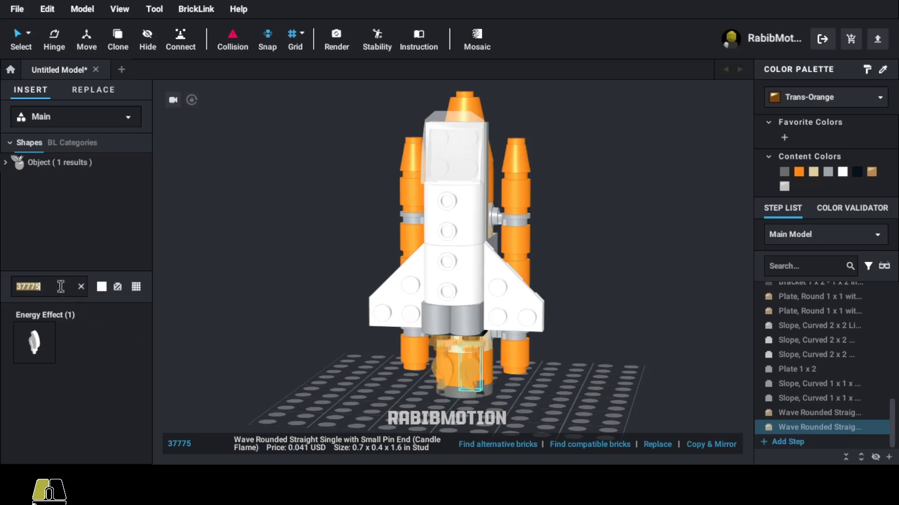
- Lay a white 1 x 4 tile, part 2431, lengthwise over the four hollow studs of the two double curved slopes
{"action": "type", "text": "2431"}
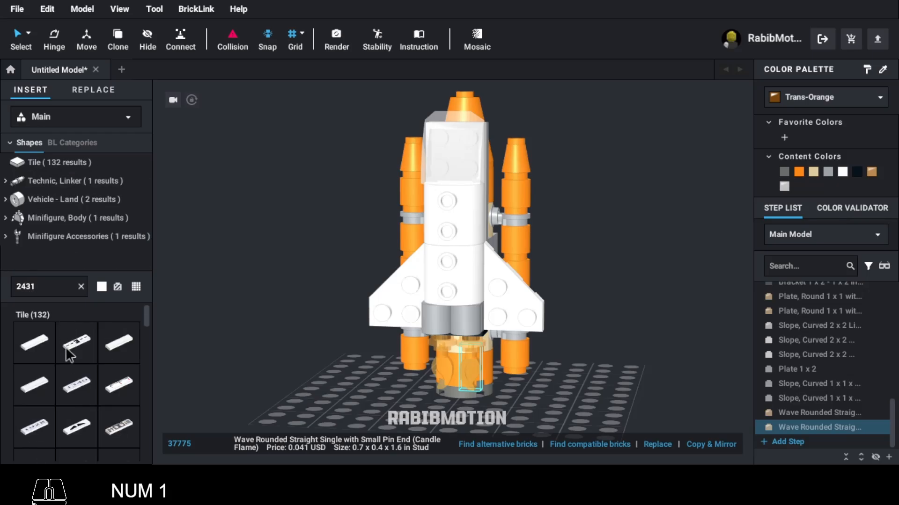
{"action": "left_click_drag", "start_coordinate": [33, 344], "coordinate": [457, 244]}
{"action": "key", "text": "Left"}
{"action": "key", "text": "Down"}
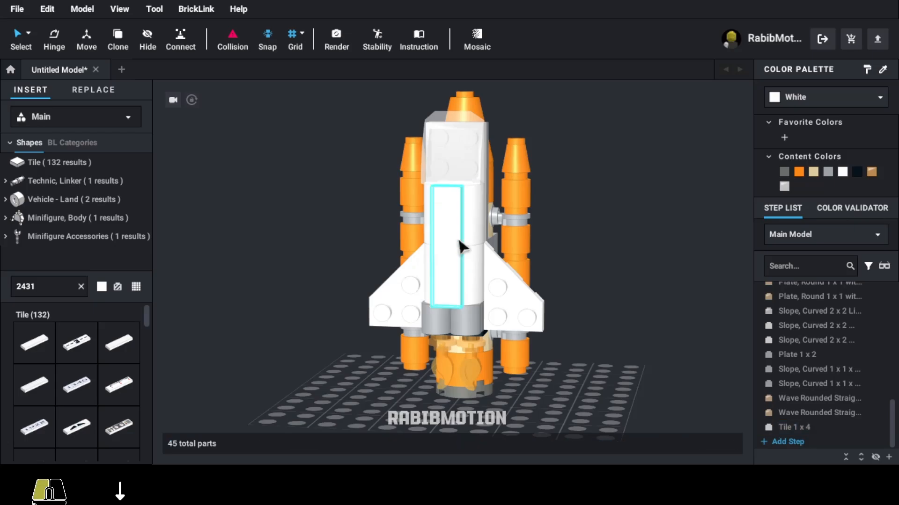
{"action": "scroll", "coordinate": [553, 360], "scroll_direction": "down", "scroll_amount": 1}
{"action": "middle_click_drag", "start_coordinate": [548, 354], "coordinate": [548, 368]}
{"action": "right_click_drag", "start_coordinate": [539, 415], "coordinate": [710, 404]}
{"action": "mouse_move", "coordinate": [581, 408]}
{"action": "right_mouse_down"}
{"action": "mouse_move", "coordinate": [564, 408]}
{"action": "mouse_move", "coordinate": [590, 406]}
{"action": "mouse_move", "coordinate": [588, 420]}
{"action": "right_mouse_up"}
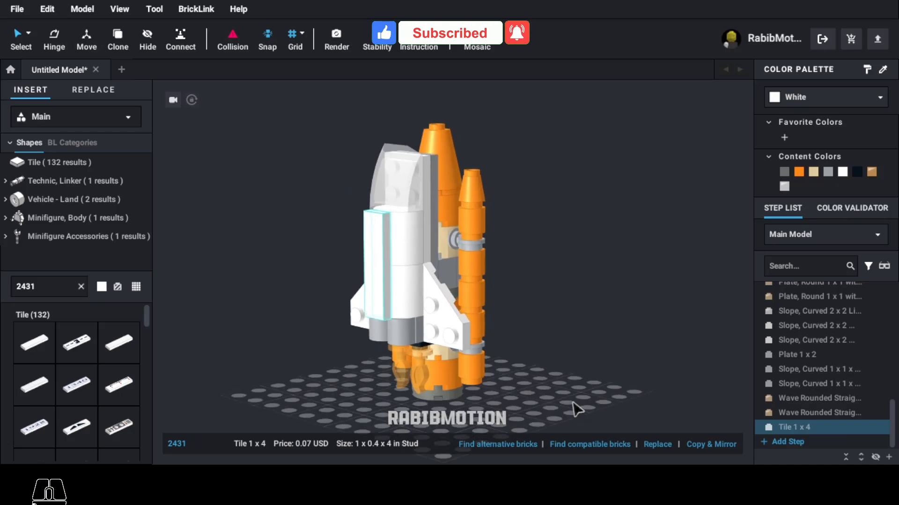